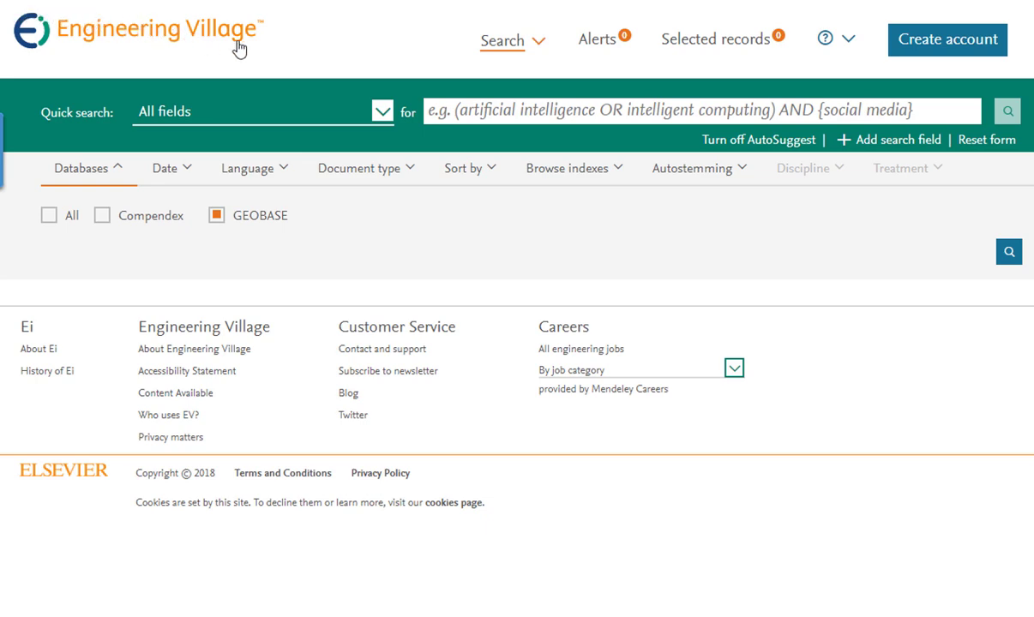
Enter 'geological surveys' in the quick search box and bring up the search-type menu
{"action": "left_click", "coordinate": [444, 110]}
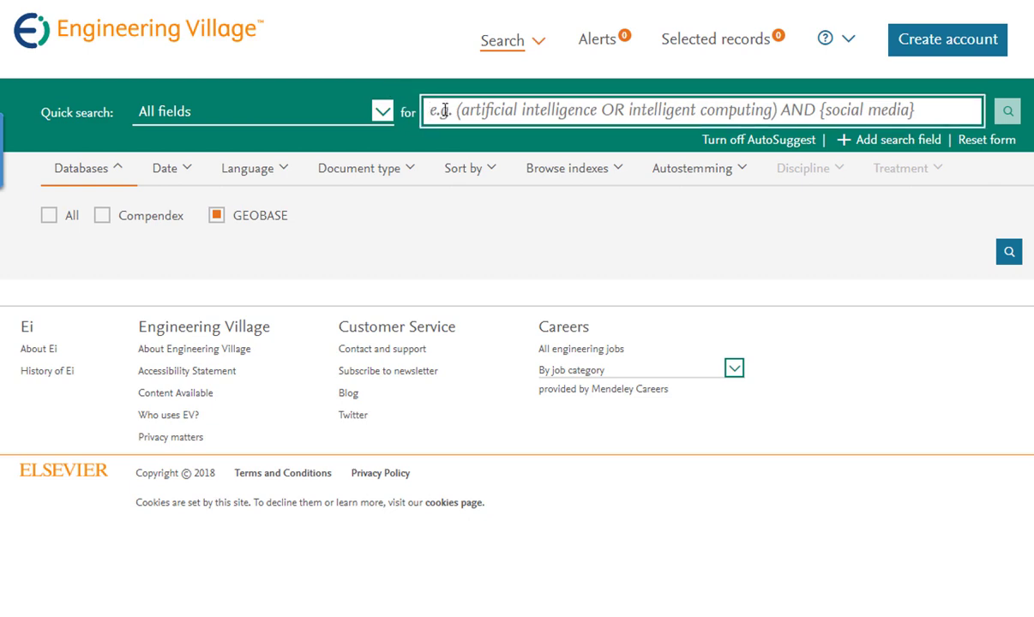
{"action": "type", "text": "geological surveys"}
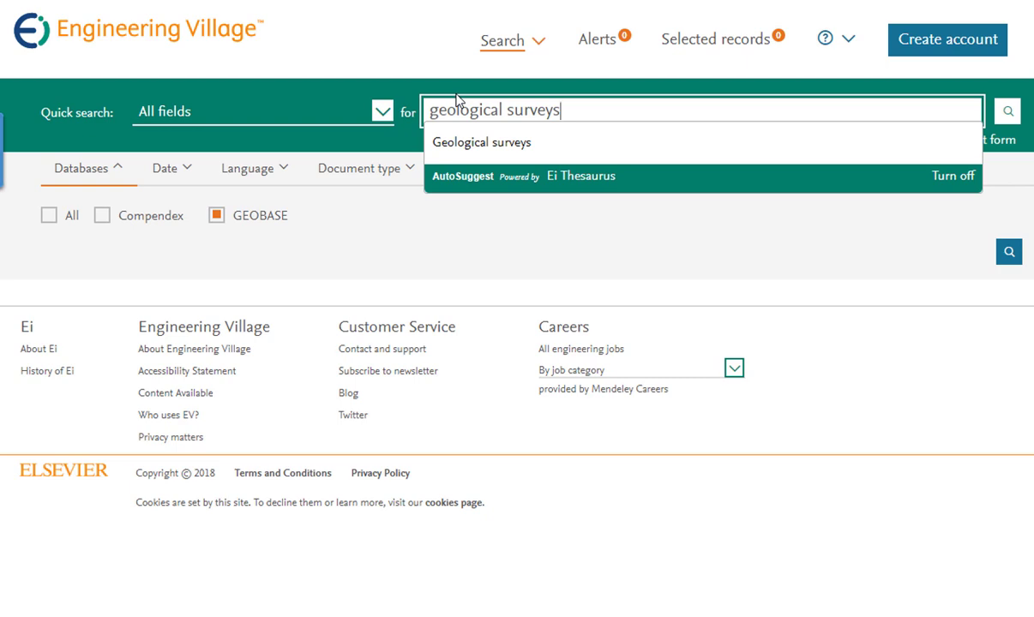
{"action": "left_click", "coordinate": [534, 48]}
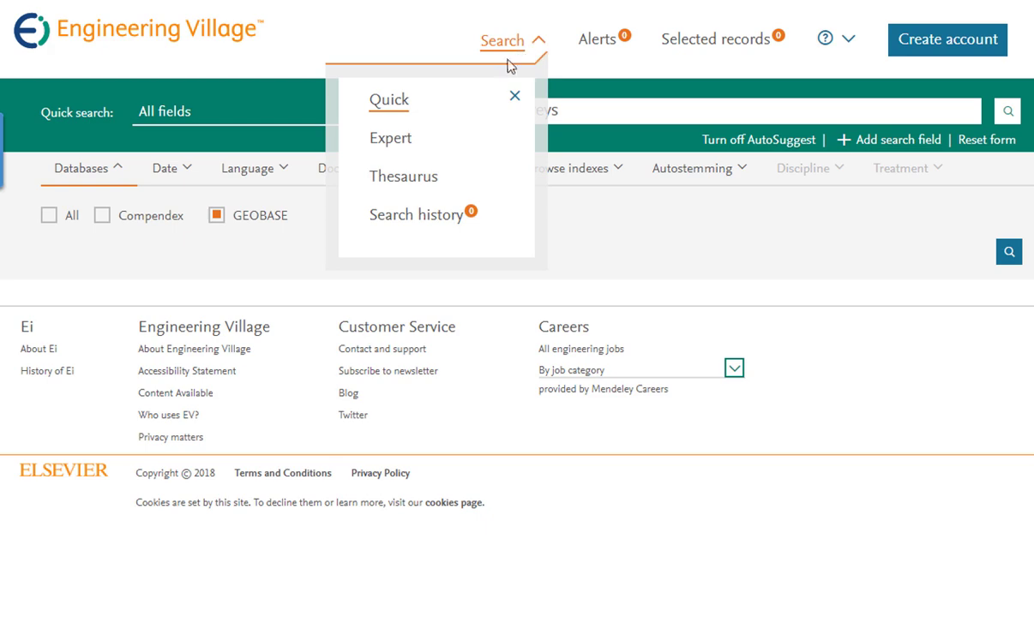
Switch to Thesaurus search on GEOBASE and enter 'geological surveys' as the vocabulary term
{"action": "left_click", "coordinate": [416, 182]}
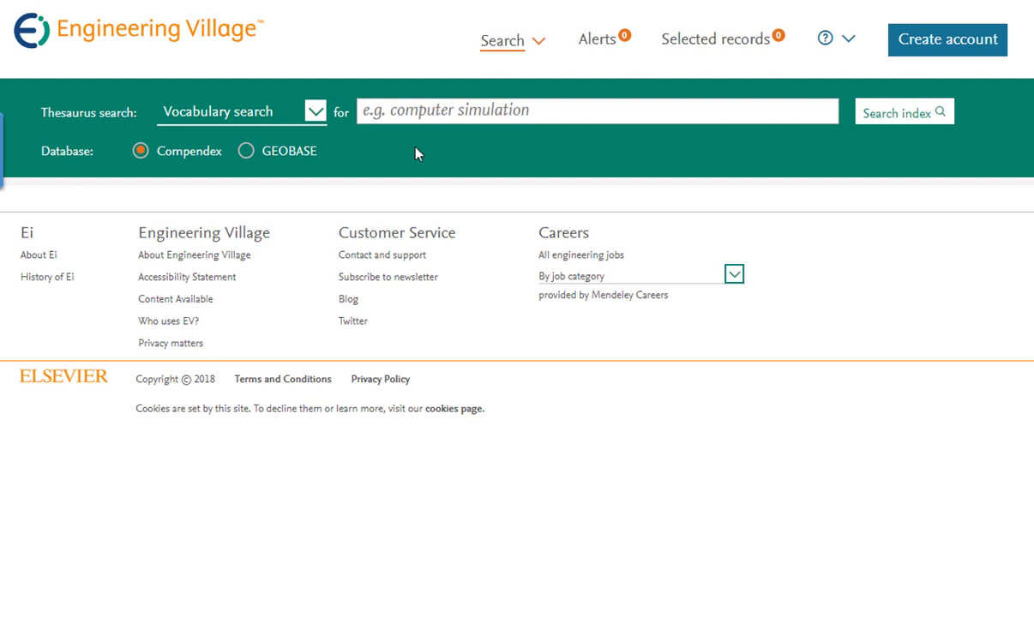
{"action": "left_click", "coordinate": [249, 151]}
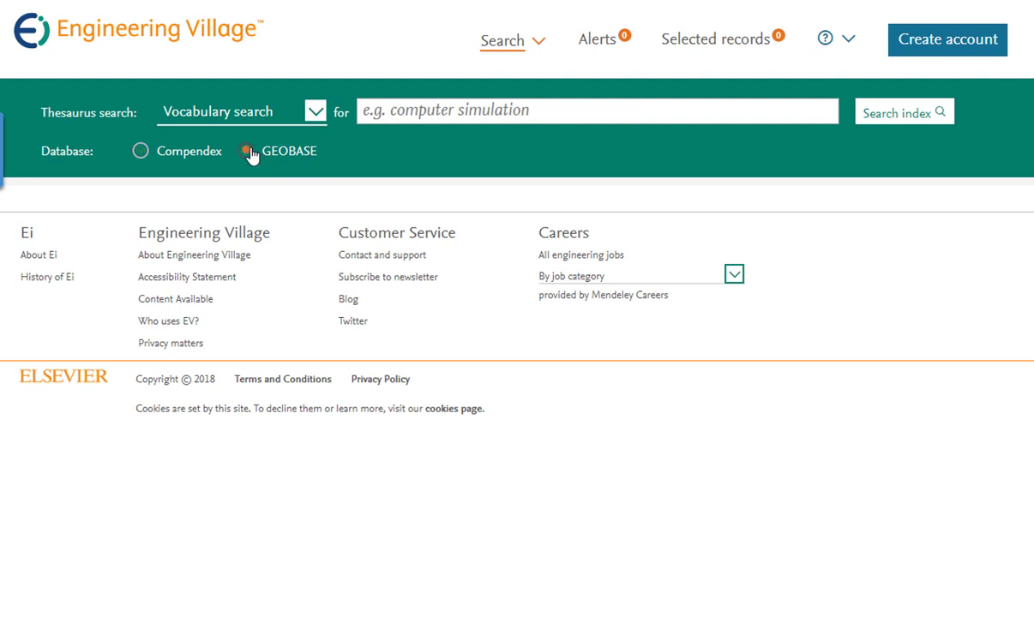
{"action": "left_click", "coordinate": [367, 110]}
{"action": "type", "text": "geol"}
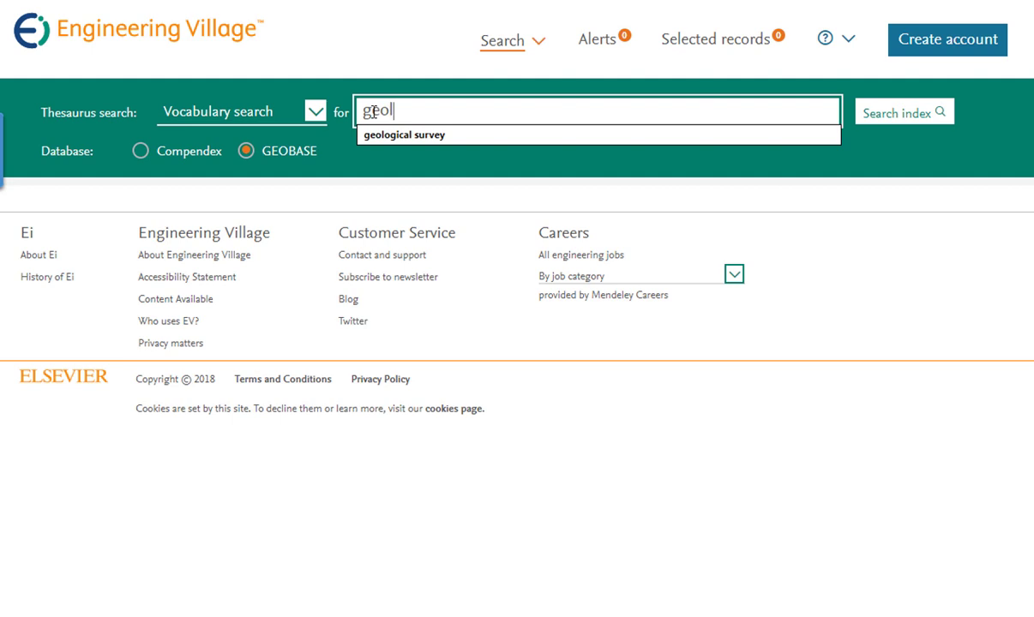
{"action": "type", "text": "ogical surveys"}
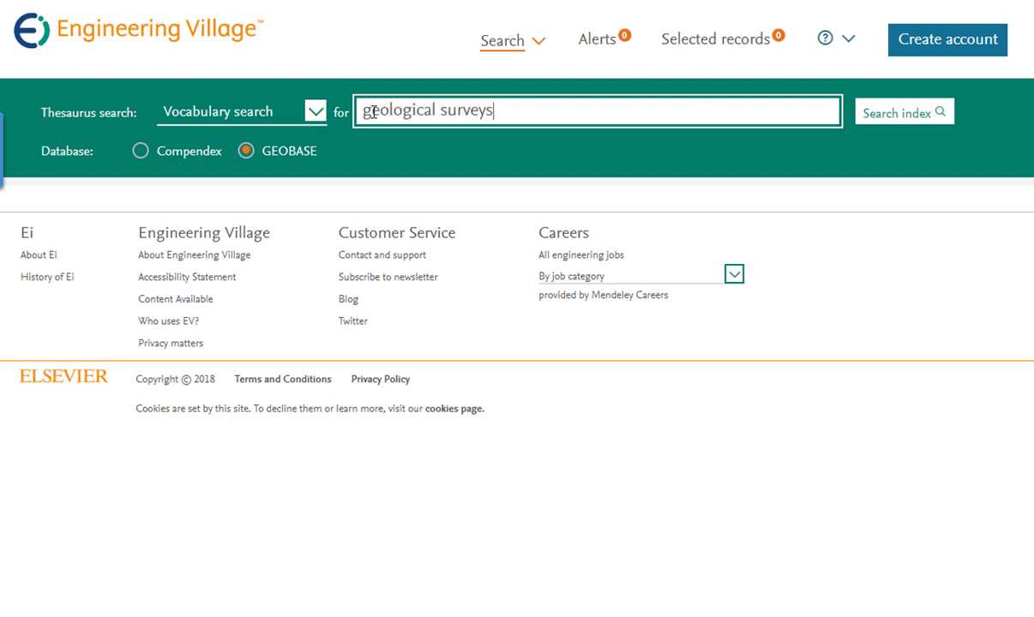
Look up the term, select geological mapping and geological survey, then browse the mapping entry
{"action": "left_click", "coordinate": [897, 115]}
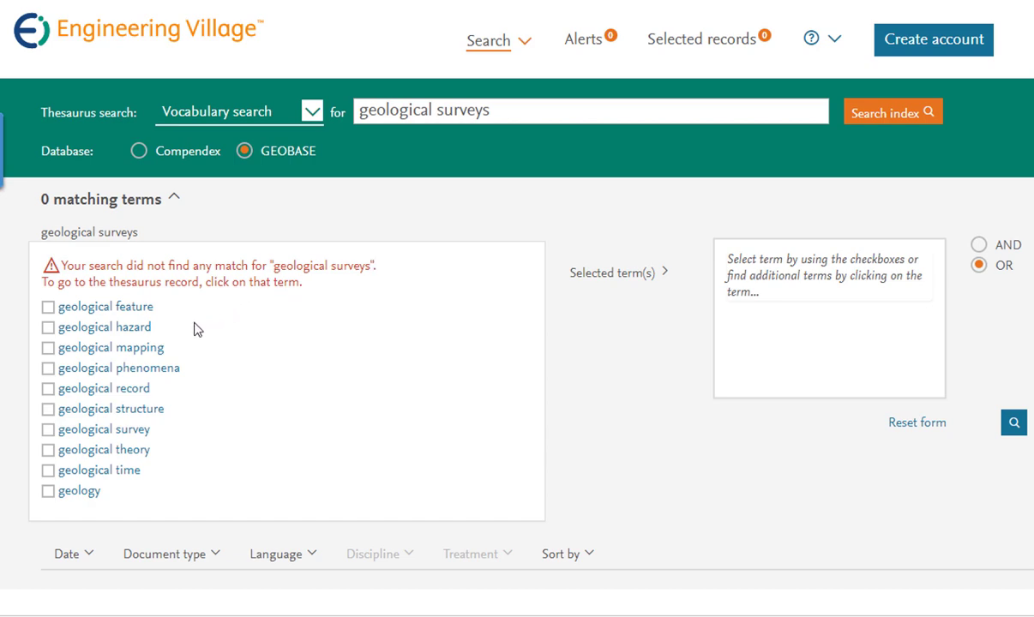
{"action": "left_click", "coordinate": [48, 349]}
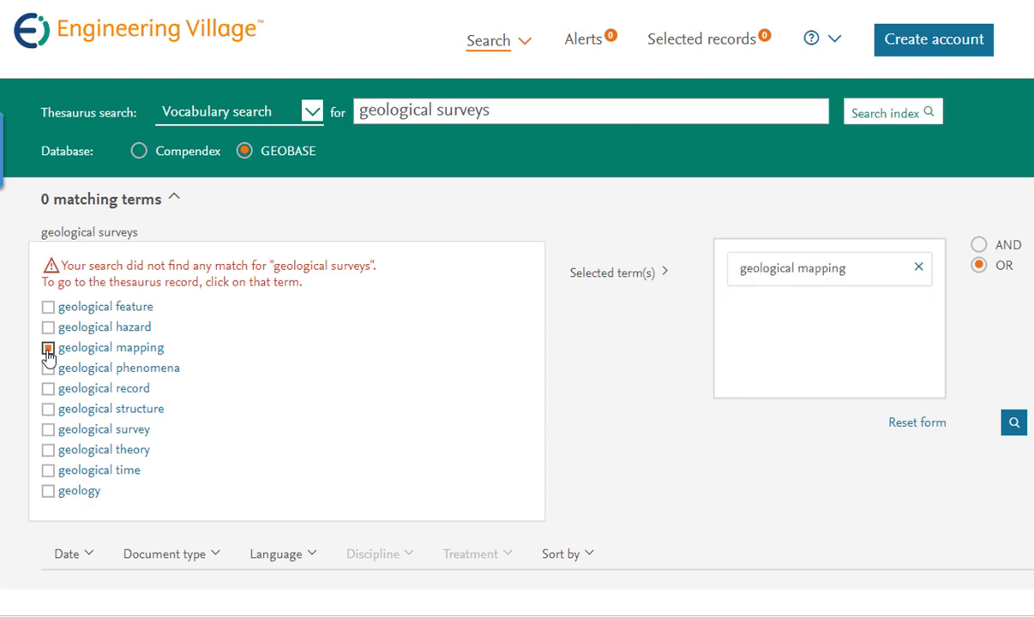
{"action": "left_click", "coordinate": [48, 430]}
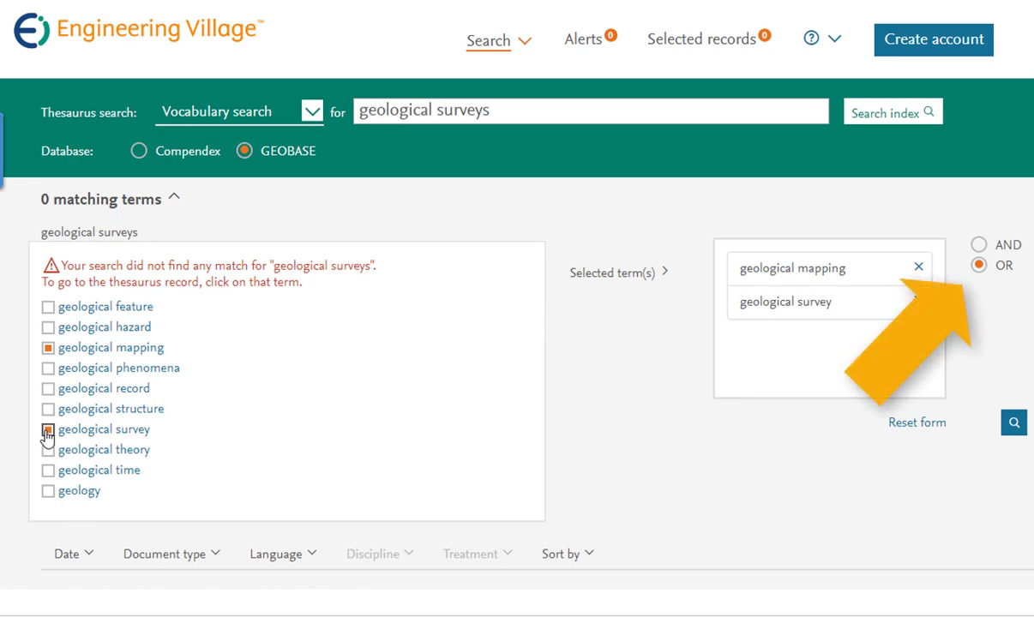
{"action": "left_click", "coordinate": [130, 351]}
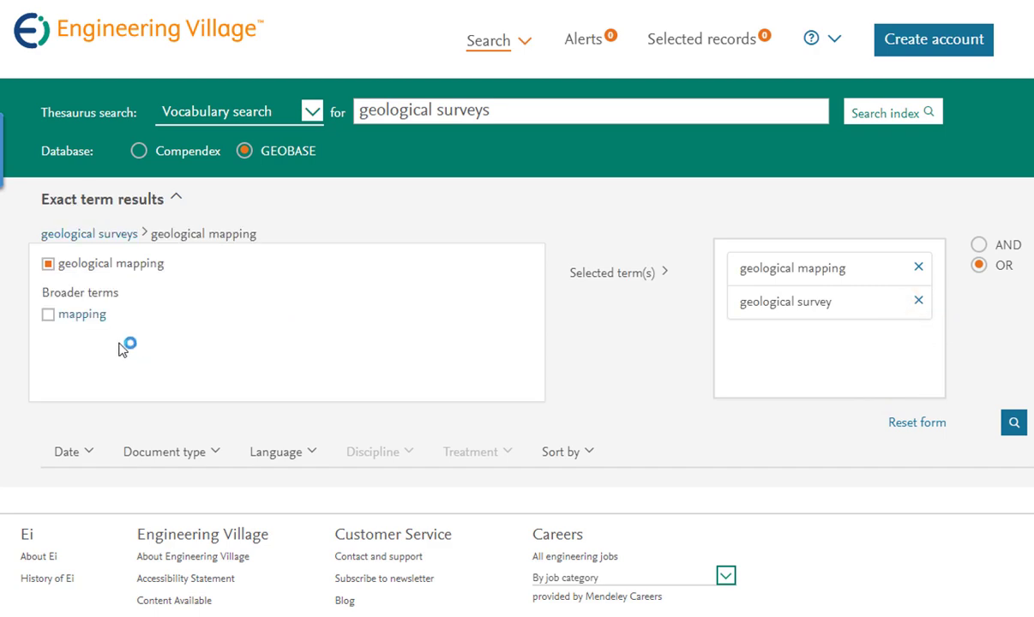
{"action": "left_click", "coordinate": [83, 316]}
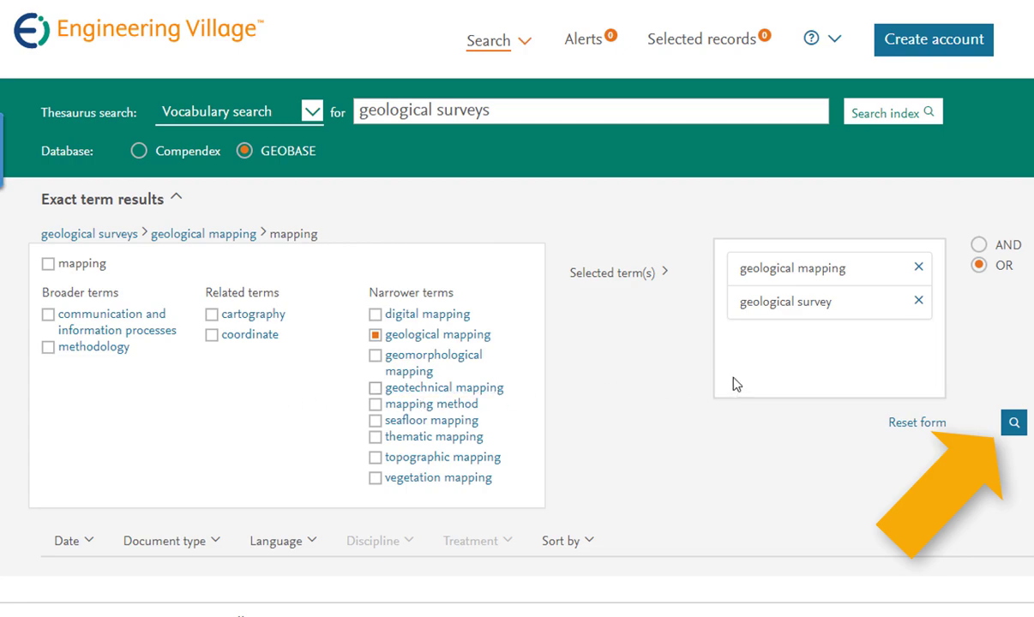
Run the combined OR search (5288 records), review all Geographic terms, then start adding a refine term
{"action": "left_click", "coordinate": [1014, 426]}
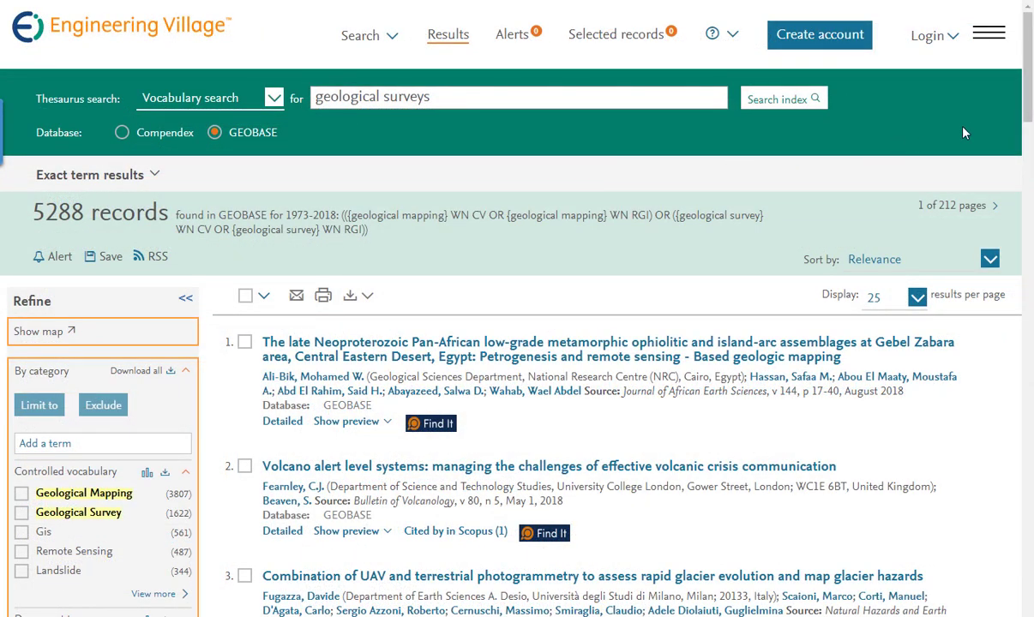
{"action": "left_click_drag", "start_coordinate": [1029, 107], "coordinate": [1025, 210]}
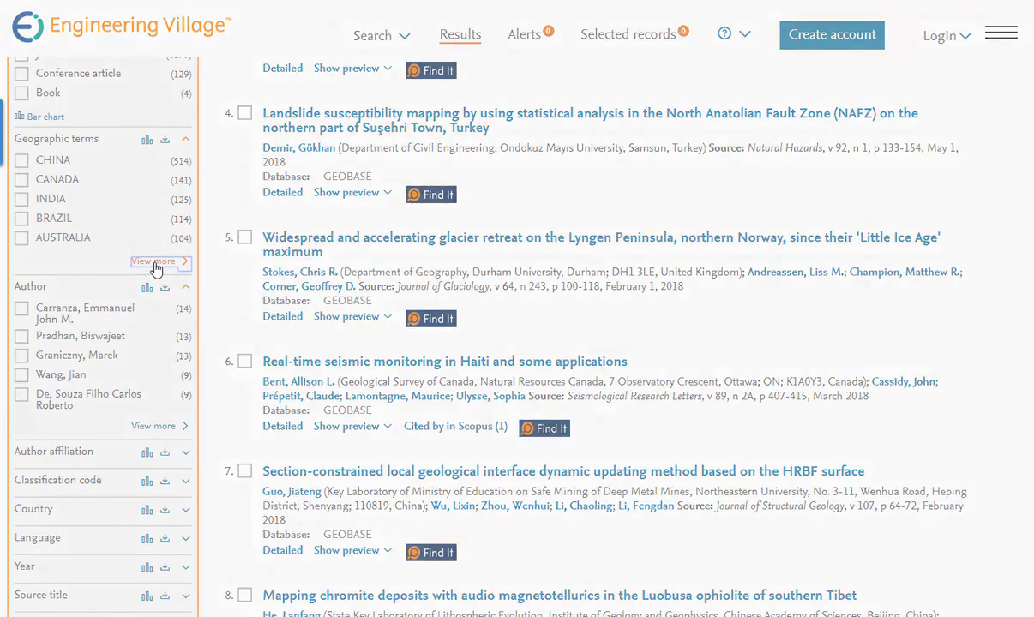
{"action": "left_click", "coordinate": [157, 264]}
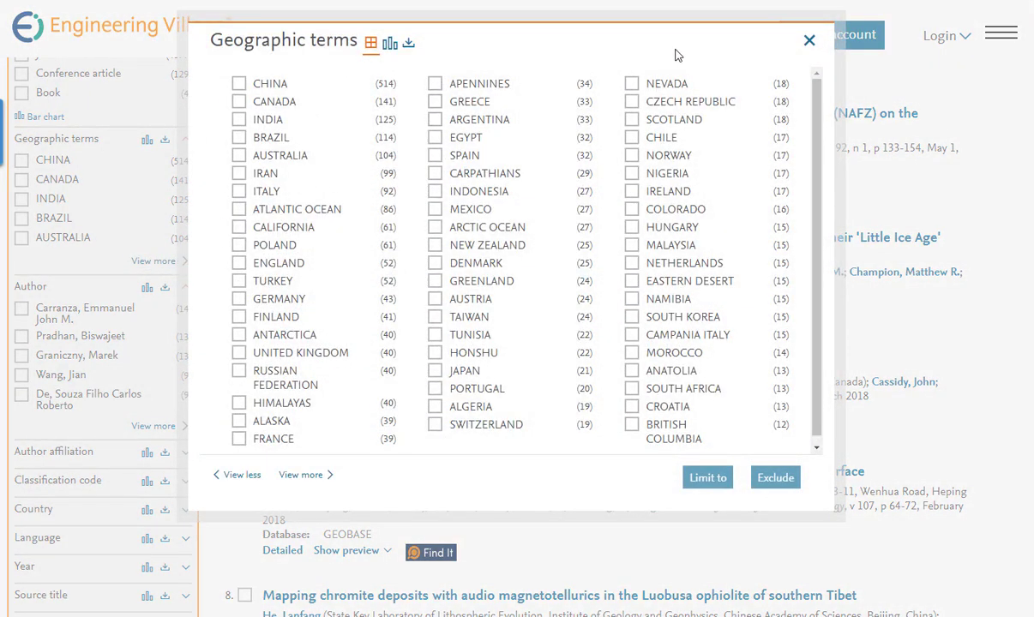
{"action": "left_click", "coordinate": [810, 43]}
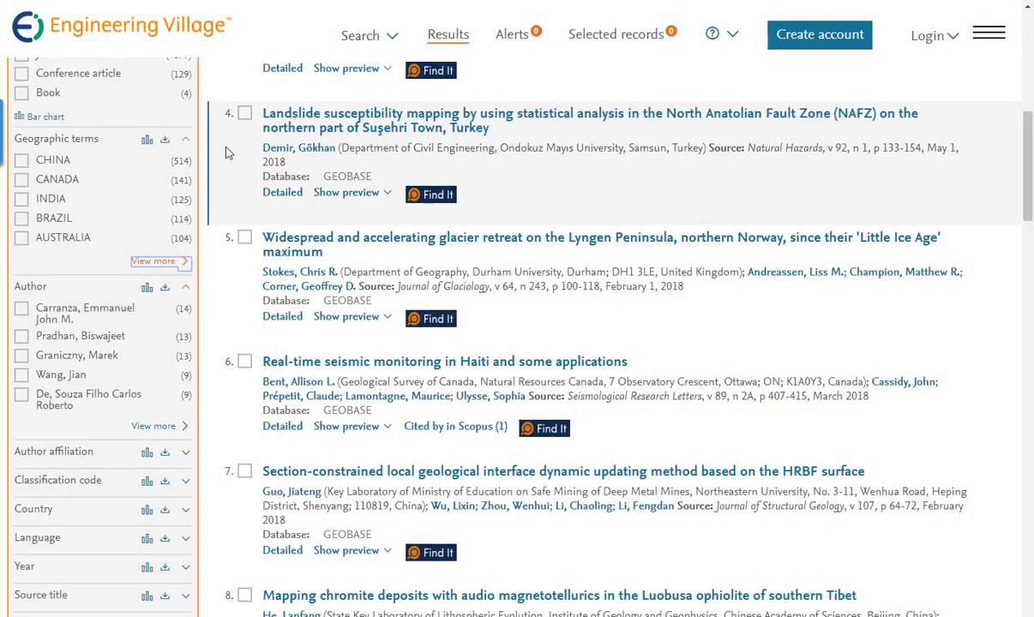
{"action": "scroll", "coordinate": [228, 152], "scroll_direction": "up", "scroll_amount": 5}
{"action": "left_click", "coordinate": [59, 290]}
Refine the results by the term Utah to 45 records and explore them on the map
{"action": "type", "text": "Utah"}
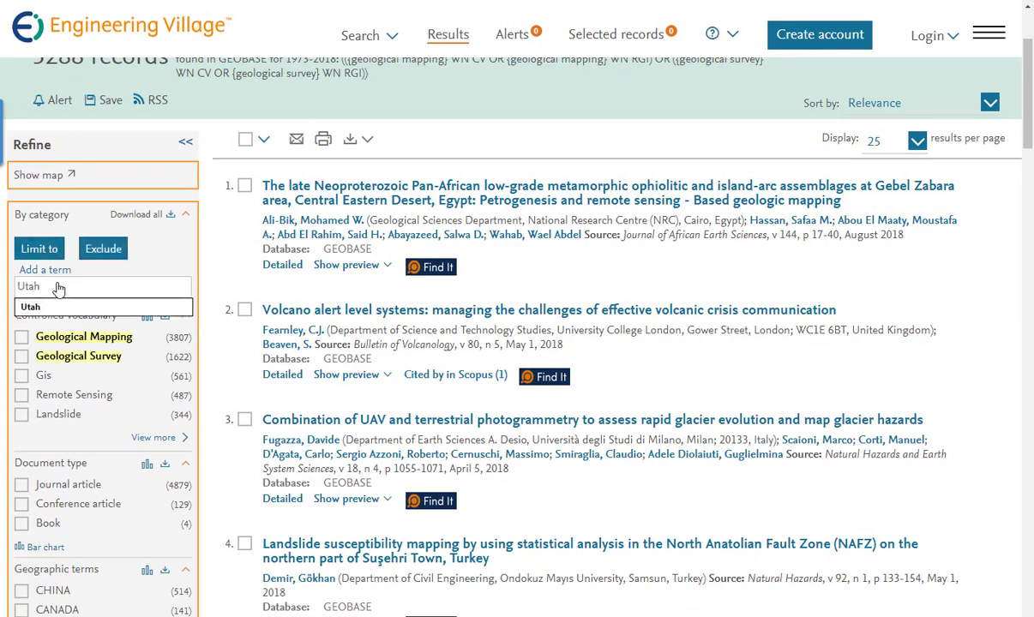
{"action": "key", "text": "Return"}
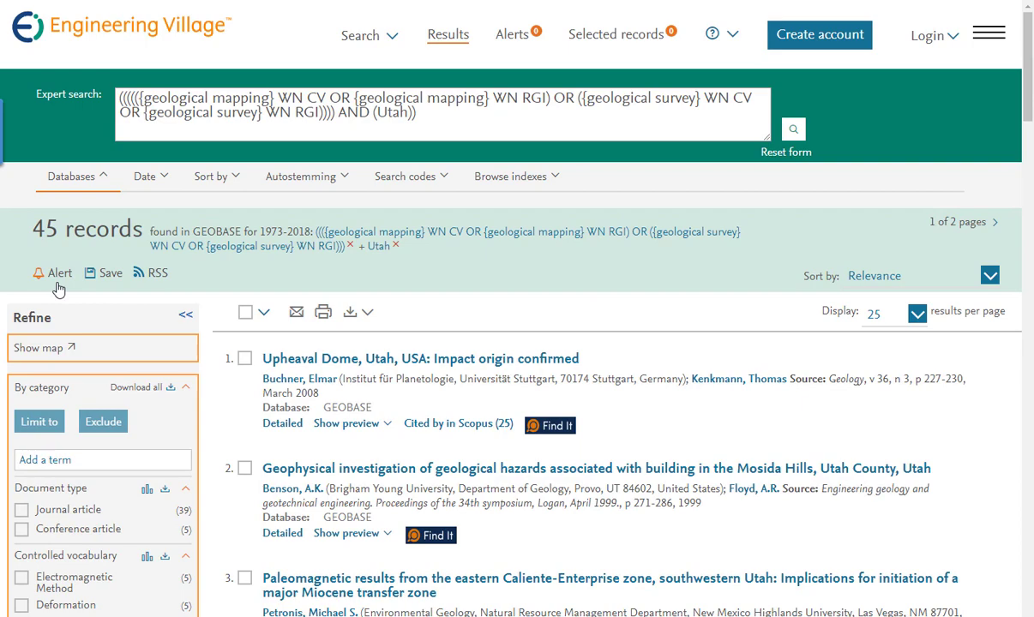
{"action": "left_click", "coordinate": [40, 349]}
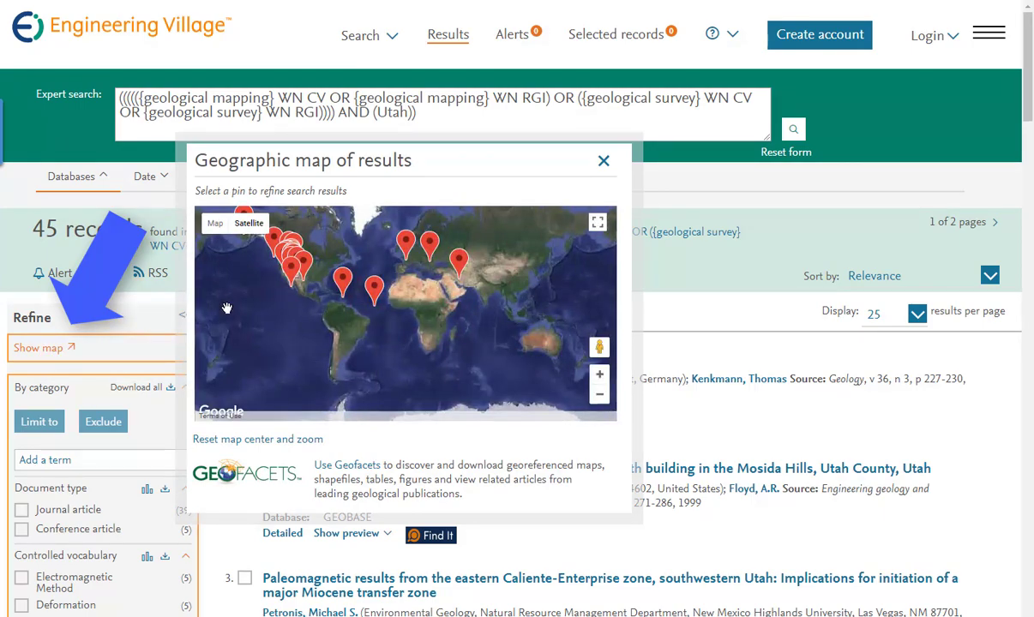
{"action": "left_click_drag", "start_coordinate": [262, 268], "coordinate": [328, 302]}
{"action": "scroll", "coordinate": [328, 301], "scroll_direction": "down", "scroll_amount": 2}
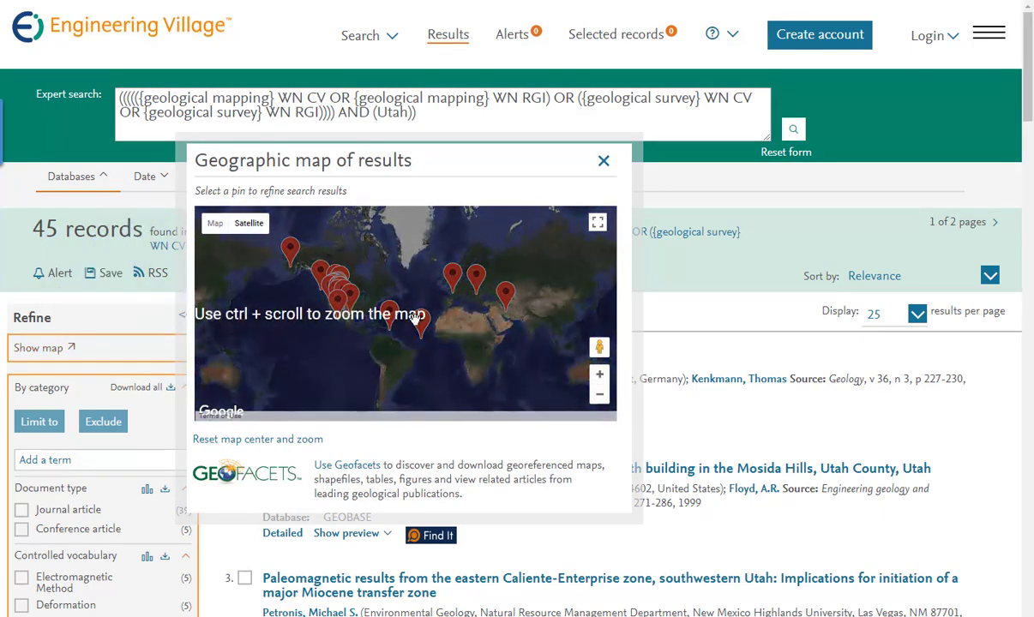
{"action": "left_click", "coordinate": [600, 375]}
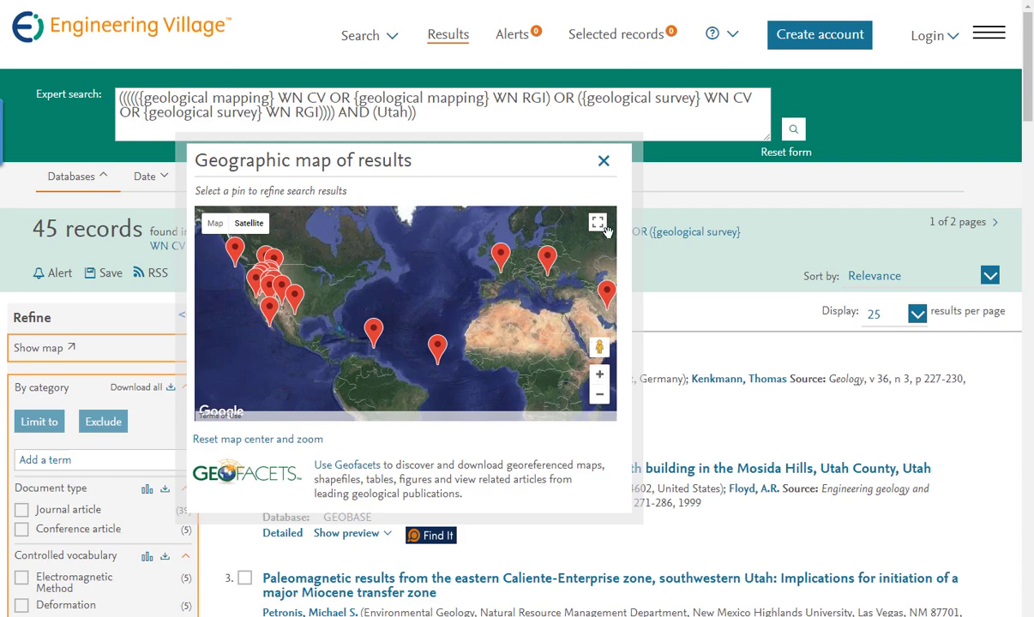
{"action": "left_click", "coordinate": [603, 160]}
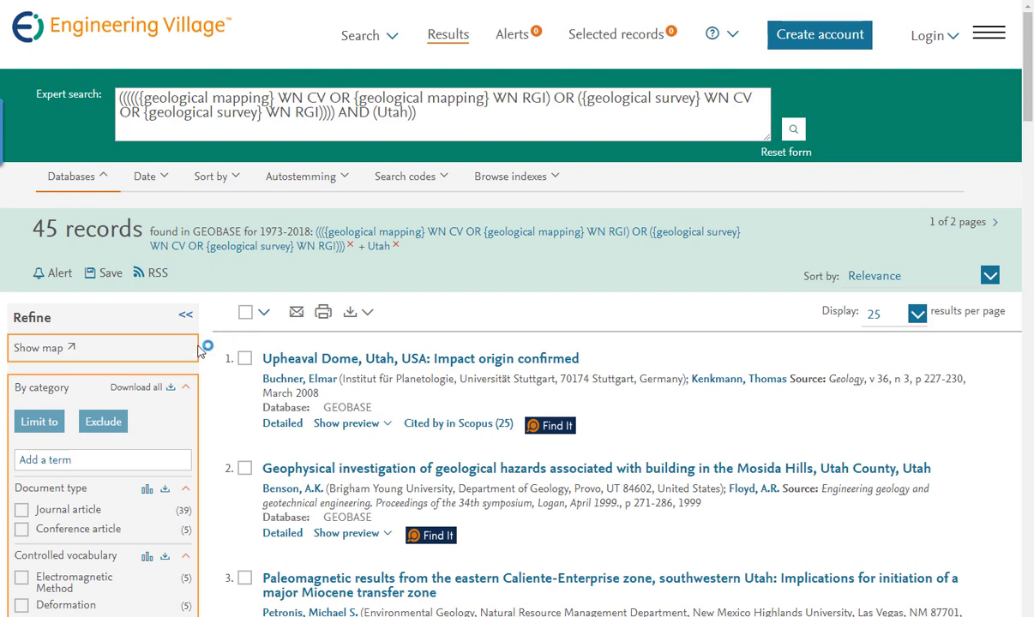
{"action": "scroll", "coordinate": [199, 345], "scroll_direction": "down", "scroll_amount": 3}
Scroll through the 45 Utah results and bring up the search-type menu
{"action": "scroll", "coordinate": [199, 355], "scroll_direction": "down", "scroll_amount": 1}
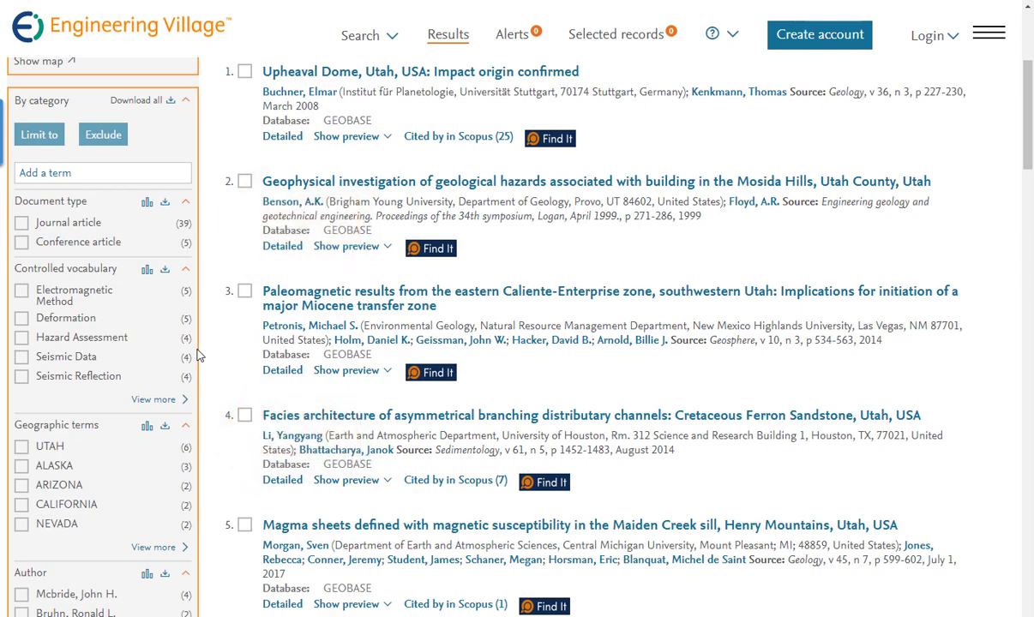
{"action": "scroll", "coordinate": [198, 355], "scroll_direction": "up", "scroll_amount": 5}
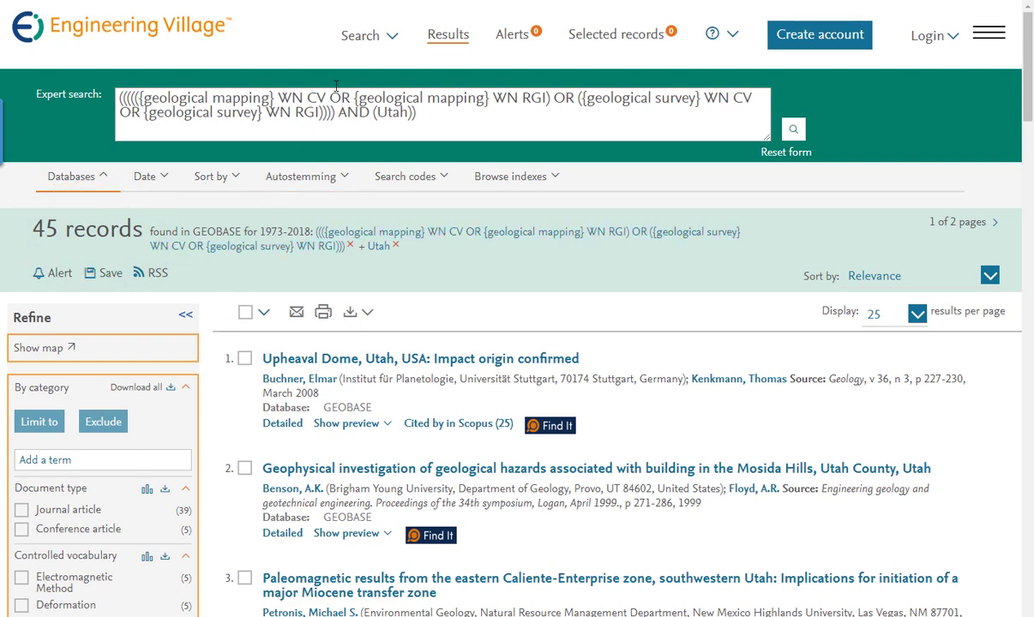
{"action": "left_click", "coordinate": [364, 40]}
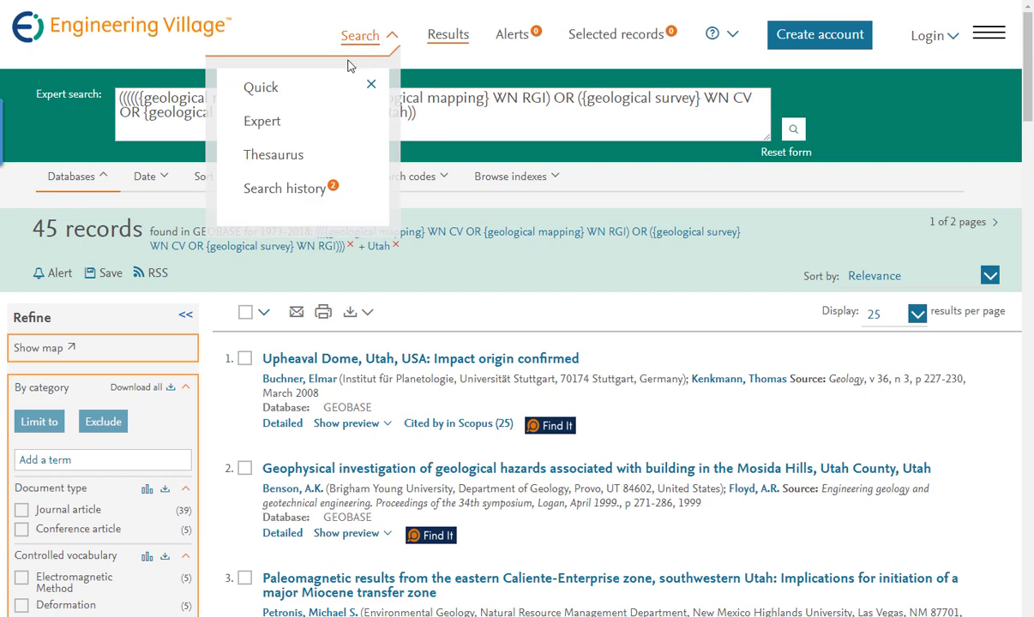
Set up Quick search for GEOBASE: Subject/Title/Abstract first row, Geographic terms second row
{"action": "left_click", "coordinate": [261, 89]}
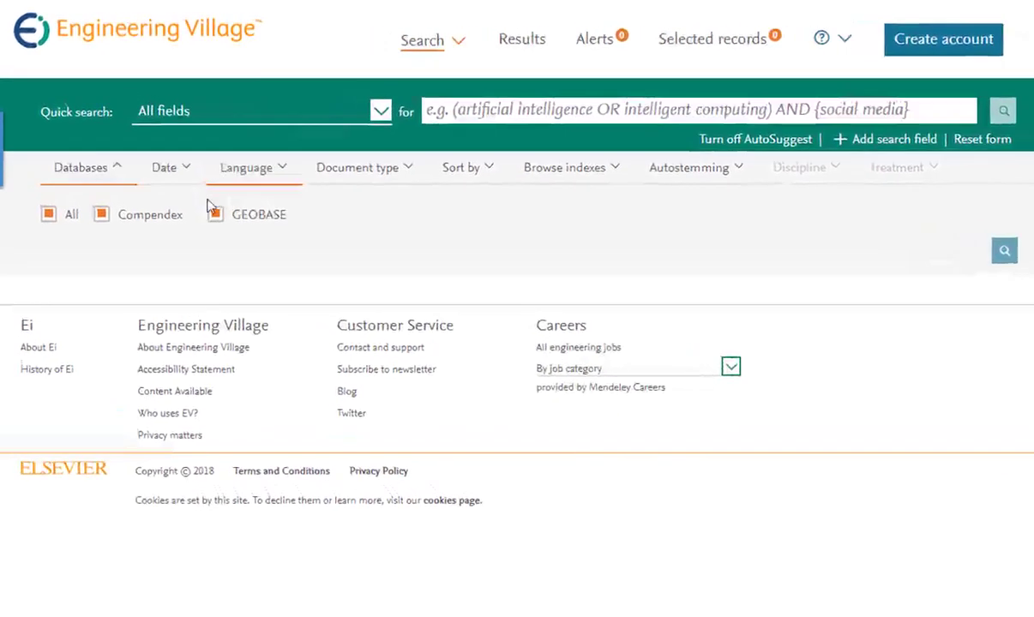
{"action": "left_click", "coordinate": [95, 197]}
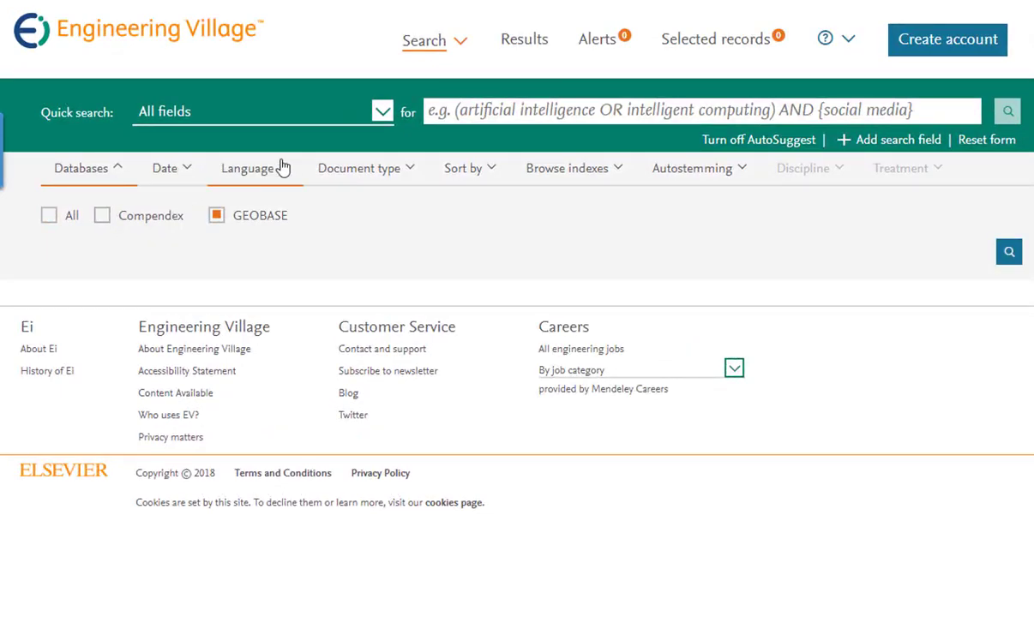
{"action": "left_click", "coordinate": [384, 117]}
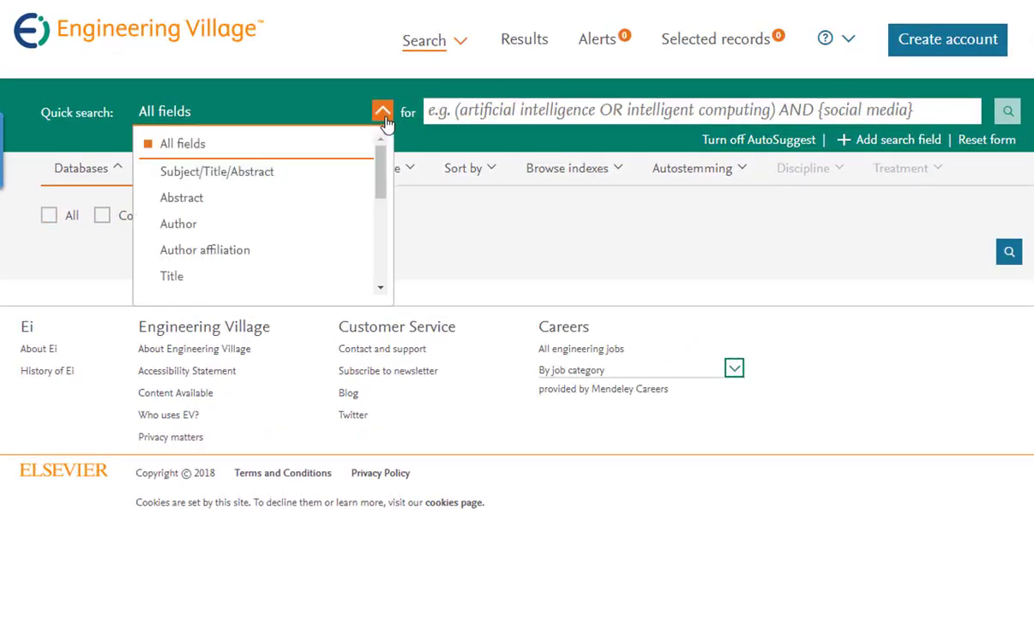
{"action": "left_click", "coordinate": [314, 171]}
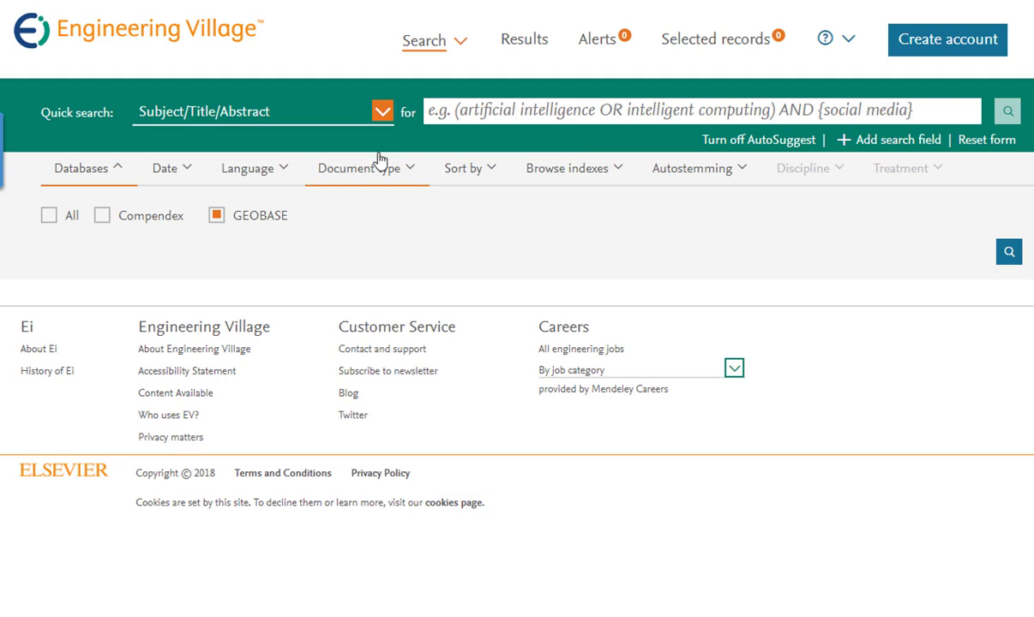
{"action": "left_click", "coordinate": [887, 141]}
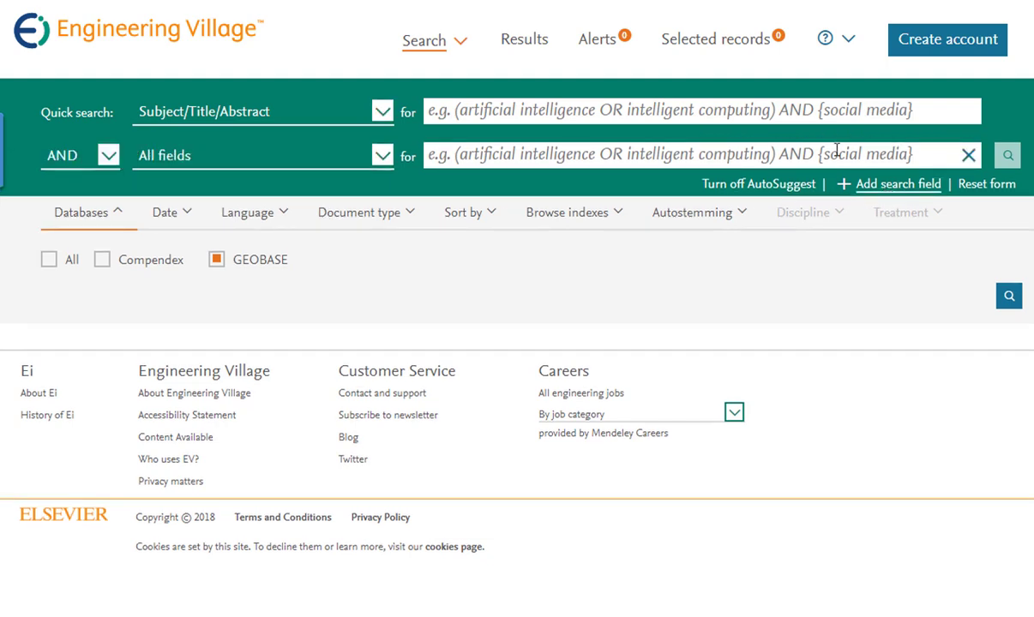
{"action": "left_click", "coordinate": [381, 159]}
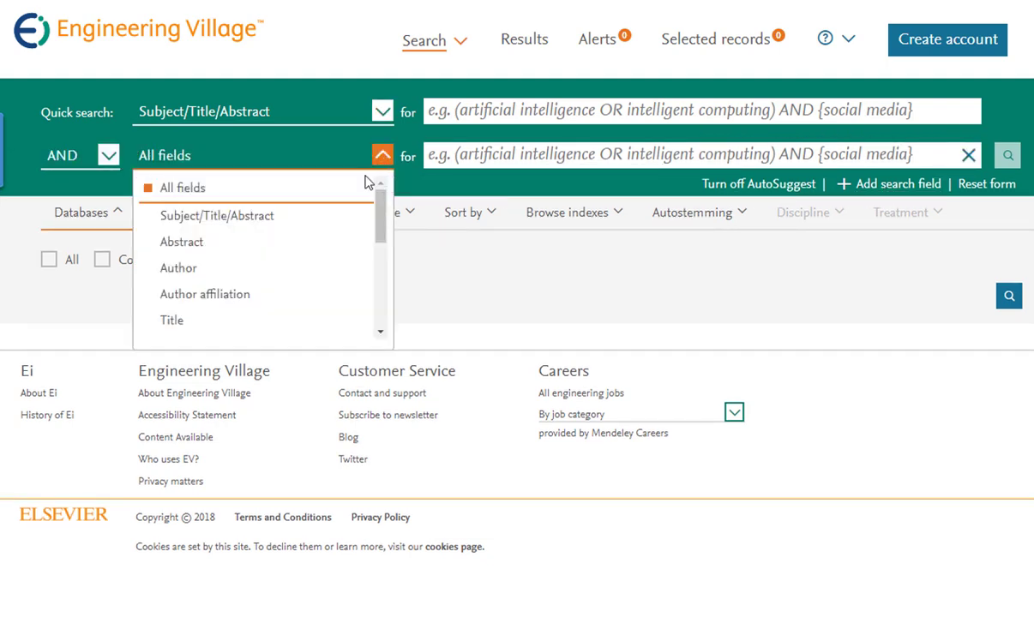
{"action": "left_click_drag", "start_coordinate": [378, 221], "coordinate": [381, 233]}
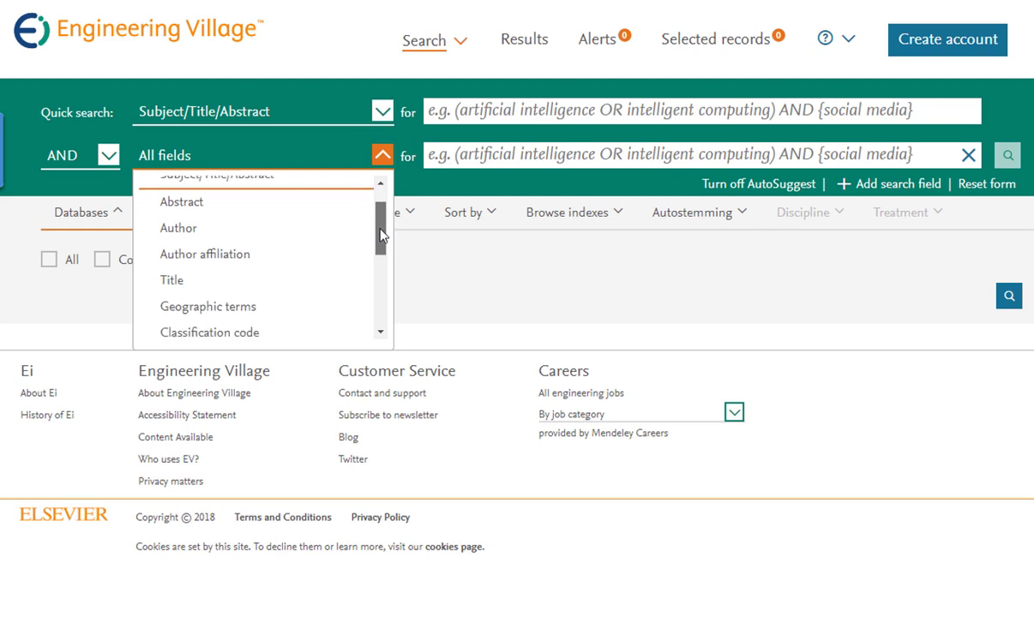
{"action": "left_click", "coordinate": [227, 302]}
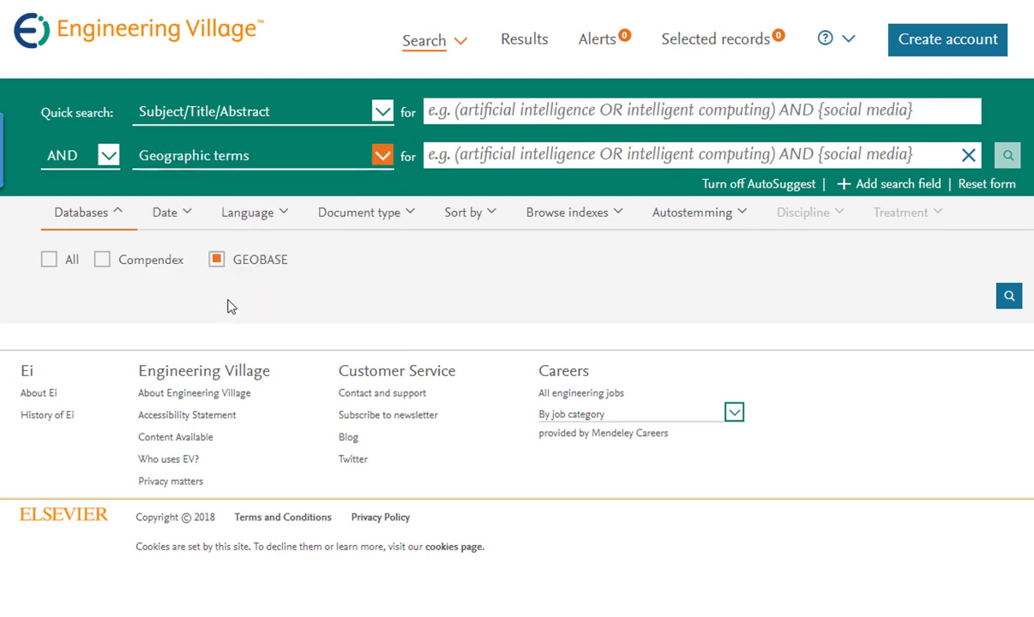
Search '(geological survey OR geological mapping)' with Utah as the geographic term
{"action": "left_click", "coordinate": [514, 110]}
{"action": "type", "text": "g"}
{"action": "type", "text": "ol"}
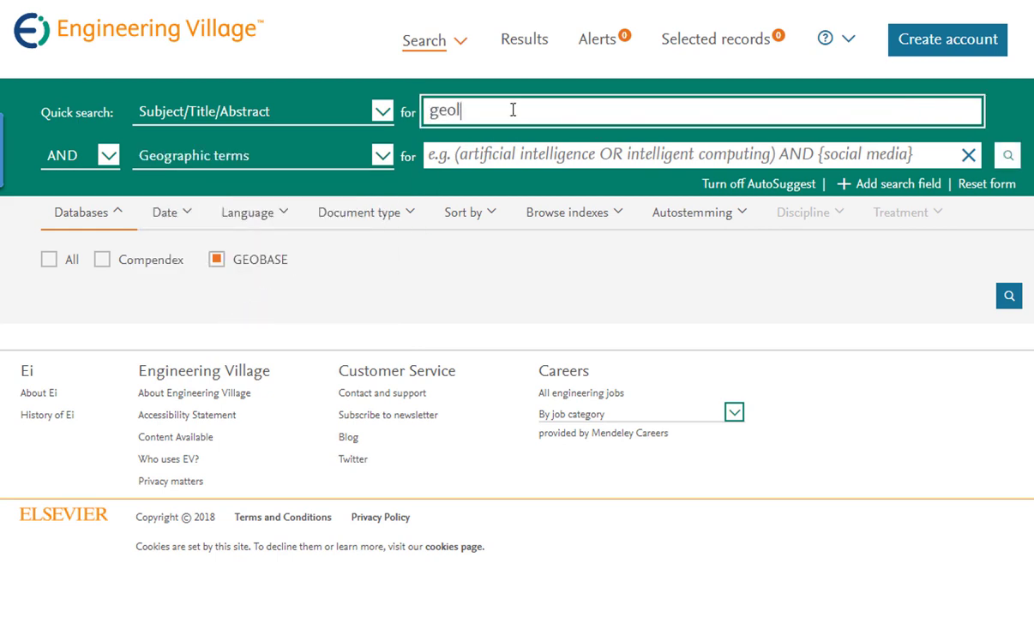
{"action": "type", "text": "ogical survey OR "}
{"action": "type", "text": "geological "}
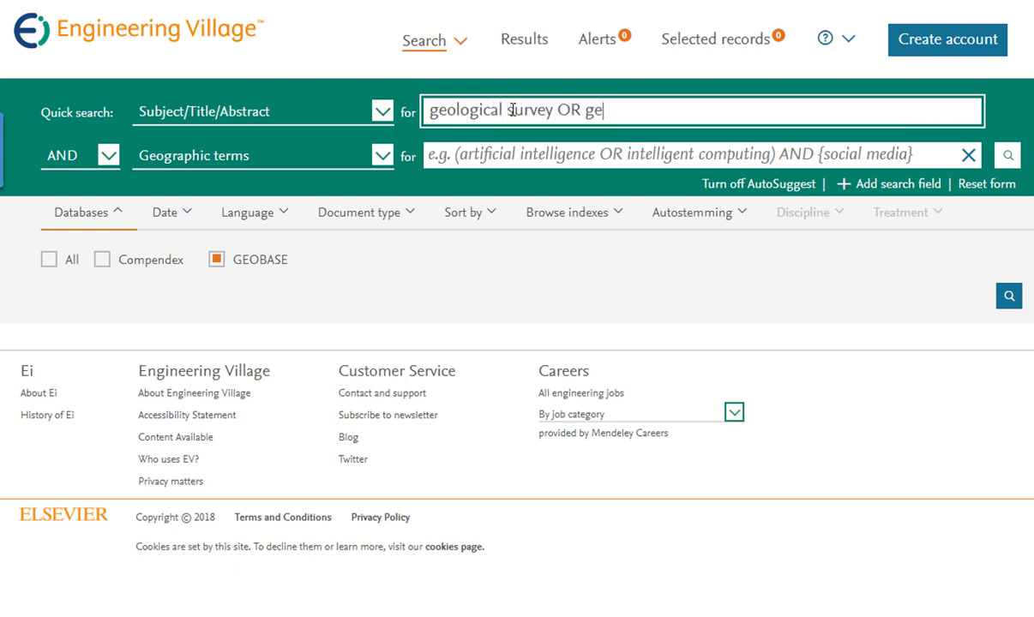
{"action": "type", "text": "mapping"}
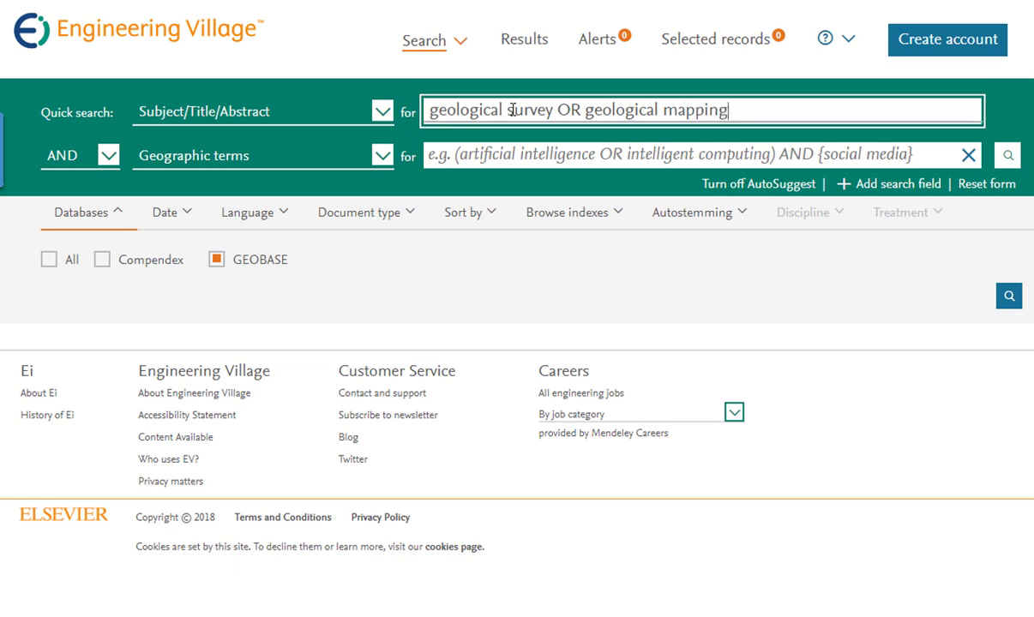
{"action": "type", "text": ")"}
{"action": "key", "text": "Left"}
{"action": "key", "text": "Left"}
{"action": "key", "text": "Left"}
{"action": "key", "text": "Left"}
{"action": "key", "text": "Left"}
{"action": "key", "text": "Left"}
{"action": "key", "text": "Left"}
{"action": "key", "text": "Left"}
{"action": "key", "text": "Left"}
{"action": "key", "text": "Left"}
{"action": "key", "text": "Left"}
{"action": "key", "text": "Left"}
{"action": "key", "text": "Left"}
{"action": "key", "text": "Left"}
{"action": "key", "text": "Left"}
{"action": "key", "text": "Left"}
{"action": "key", "text": "Left"}
{"action": "key", "text": "Left"}
{"action": "key", "text": "Left"}
{"action": "key", "text": "Left"}
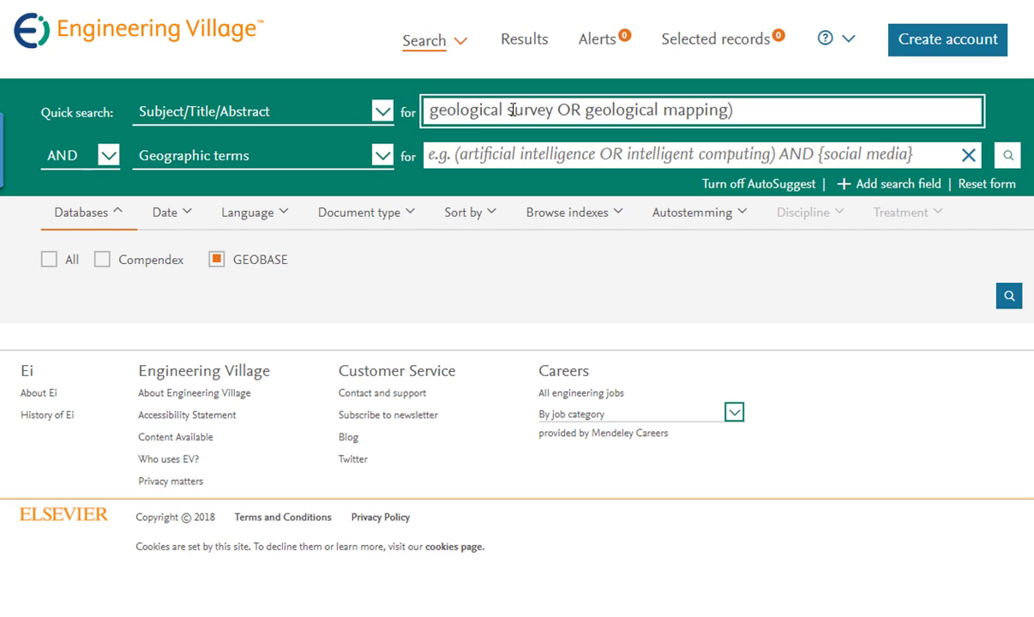
{"action": "type", "text": "("}
{"action": "left_click", "coordinate": [496, 151]}
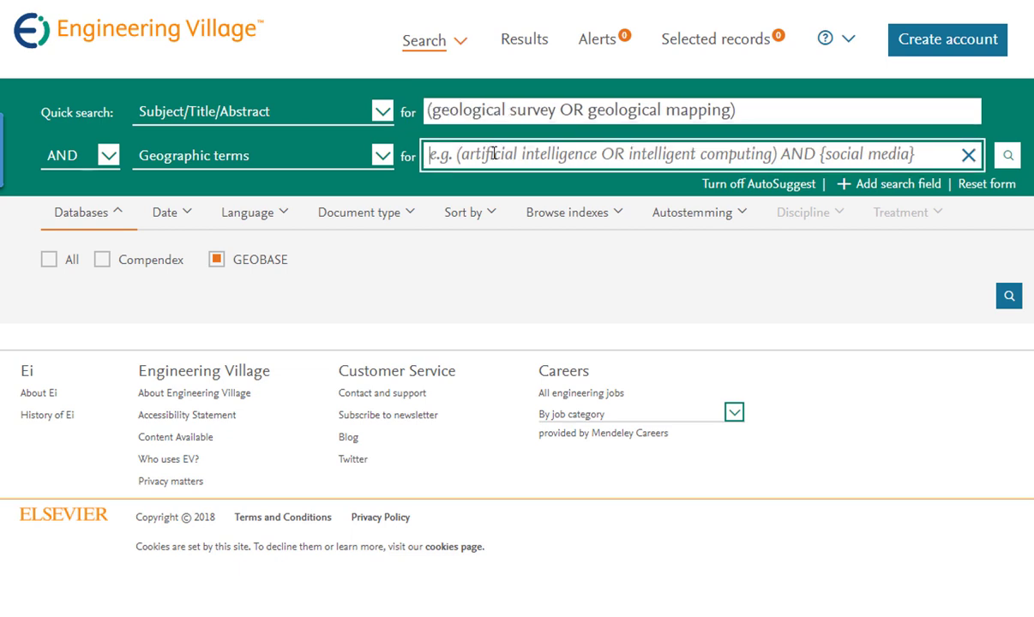
{"action": "type", "text": "Utah"}
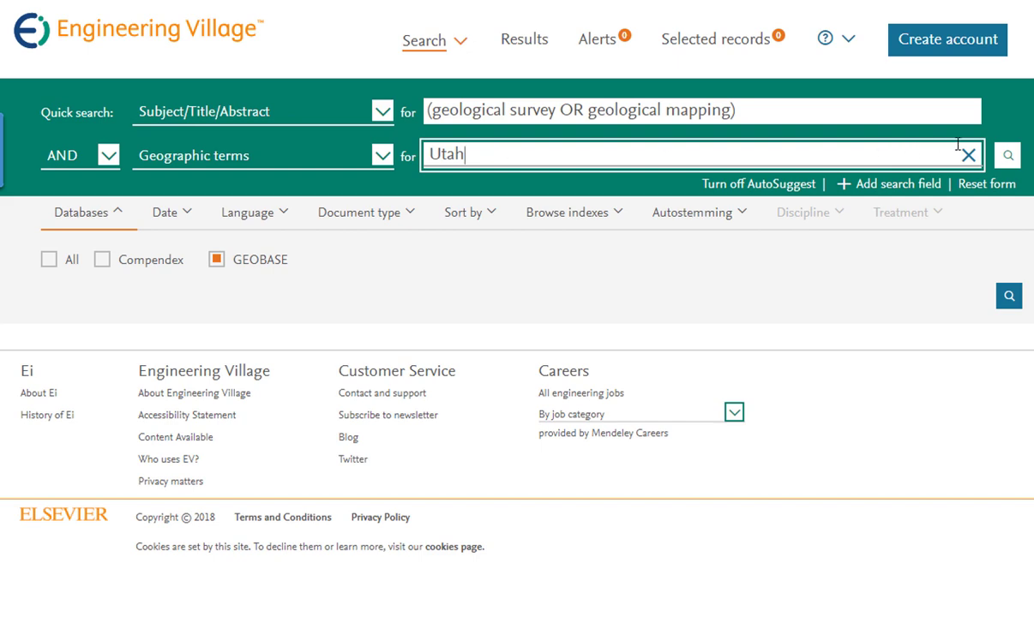
{"action": "left_click", "coordinate": [1008, 155]}
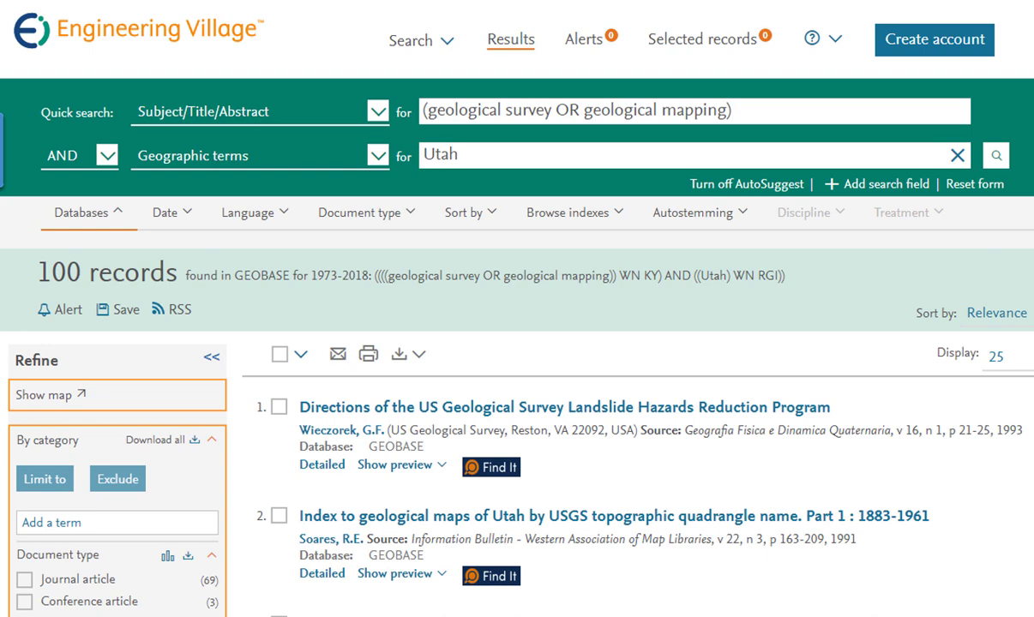
Review the 100 GEOBASE results and show the Autostemming settings
{"action": "left_click", "coordinate": [699, 212]}
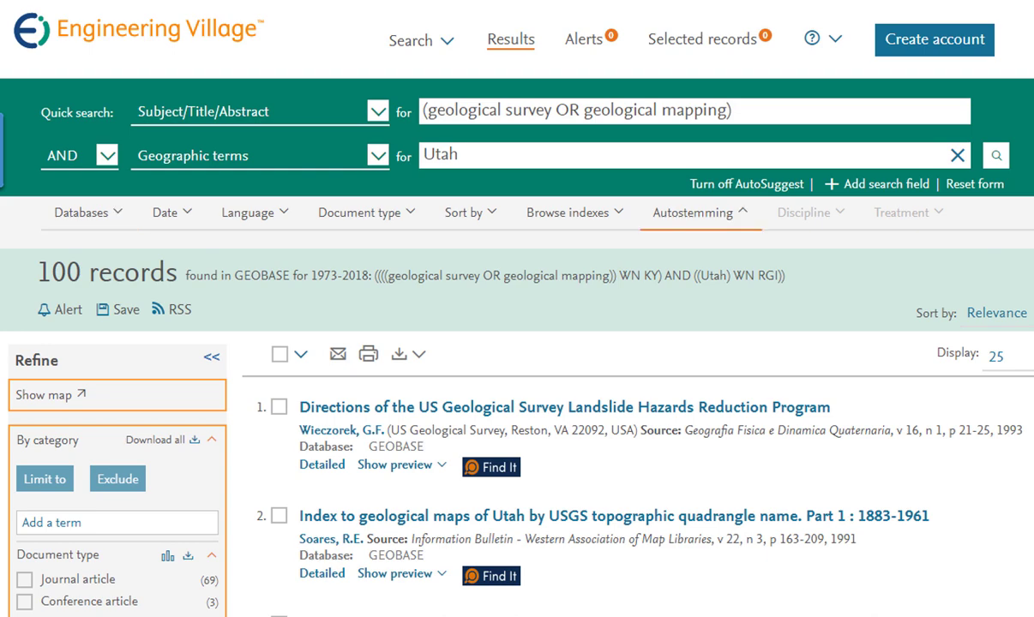
Quote "geological survey" and "geological mapping" as exact phrases and rerun, giving 40 records
{"action": "left_click", "coordinate": [429, 112]}
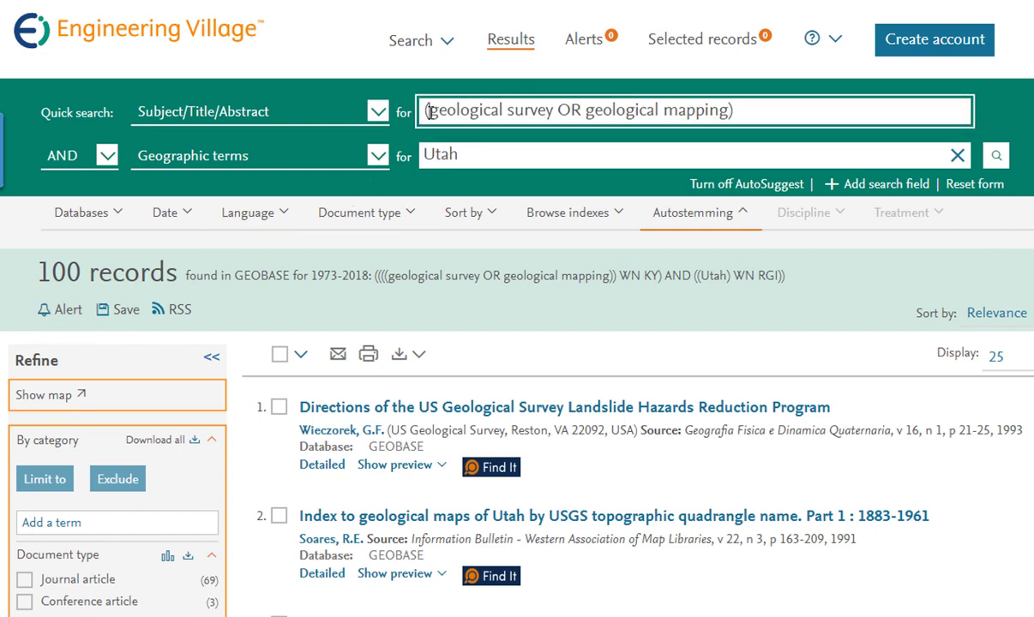
{"action": "type", "text": "\""}
{"action": "left_click", "coordinate": [558, 110]}
{"action": "type", "text": "\""}
{"action": "left_click", "coordinate": [596, 111]}
{"action": "type", "text": "\""}
{"action": "left_click", "coordinate": [739, 111]}
{"action": "type", "text": "\""}
{"action": "left_click", "coordinate": [991, 160]}
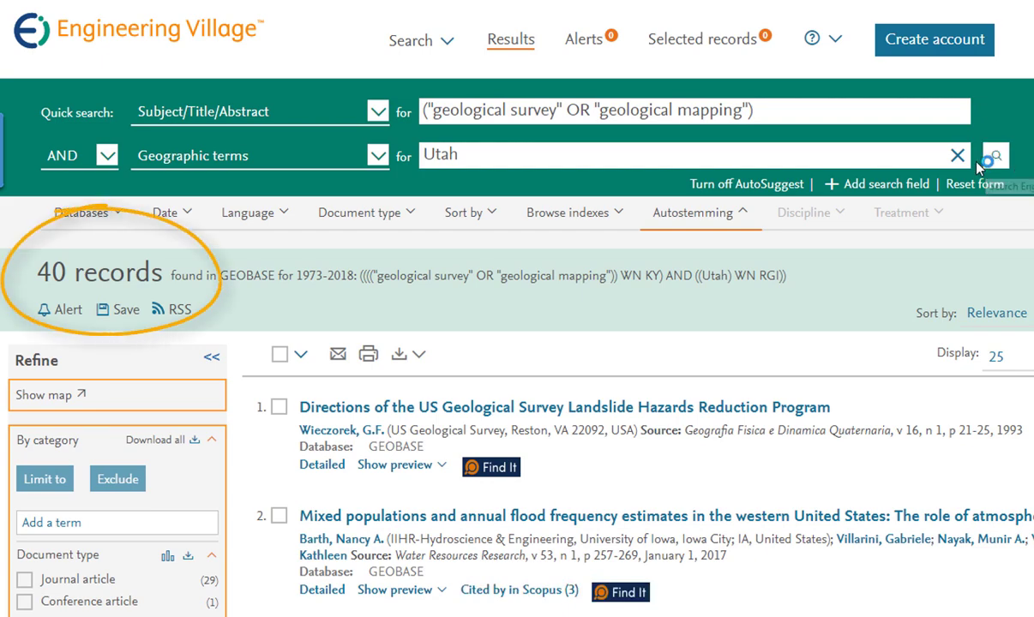
Display the Autostemming options, leaving Turn autostemming off unchecked
{"action": "left_click", "coordinate": [673, 232]}
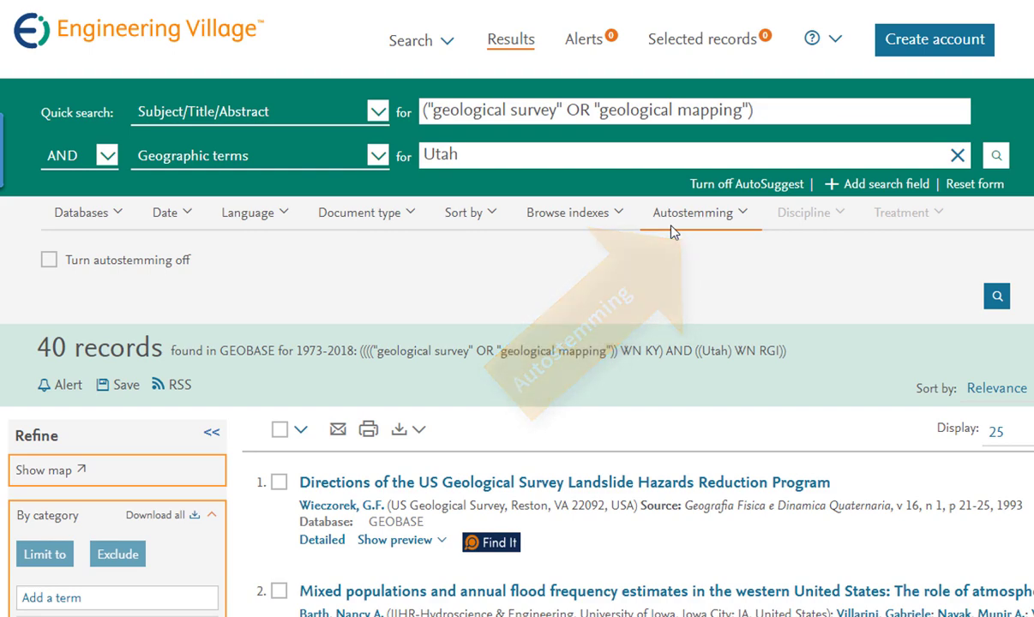
Truncate mapping to $map*, prefix the second geological with $, and drop that phrase's quotes
{"action": "left_click", "coordinate": [746, 123]}
{"action": "key", "text": "BackSpace"}
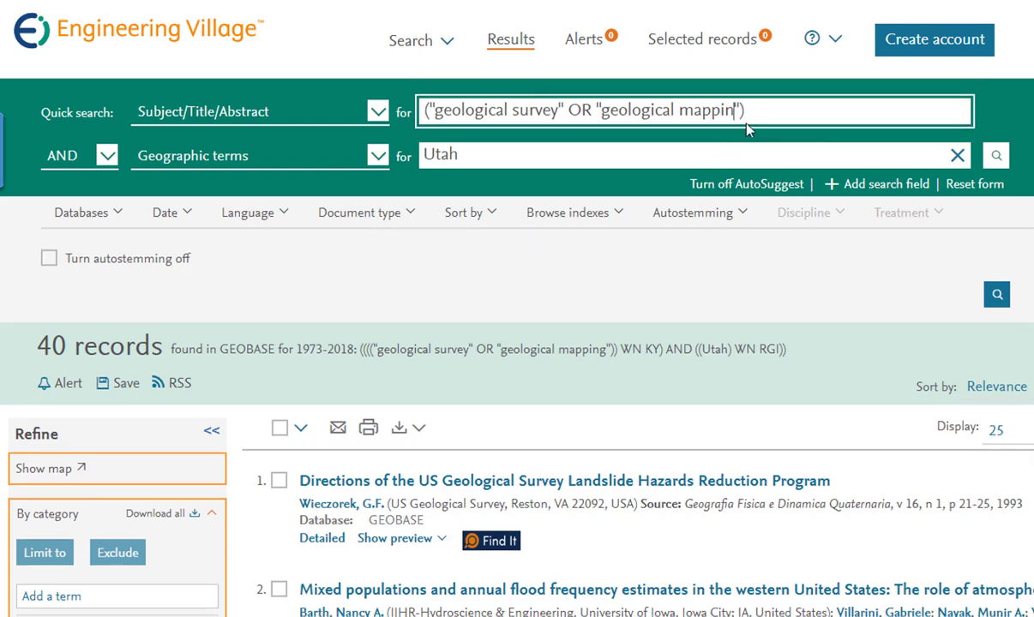
{"action": "key", "text": "BackSpace"}
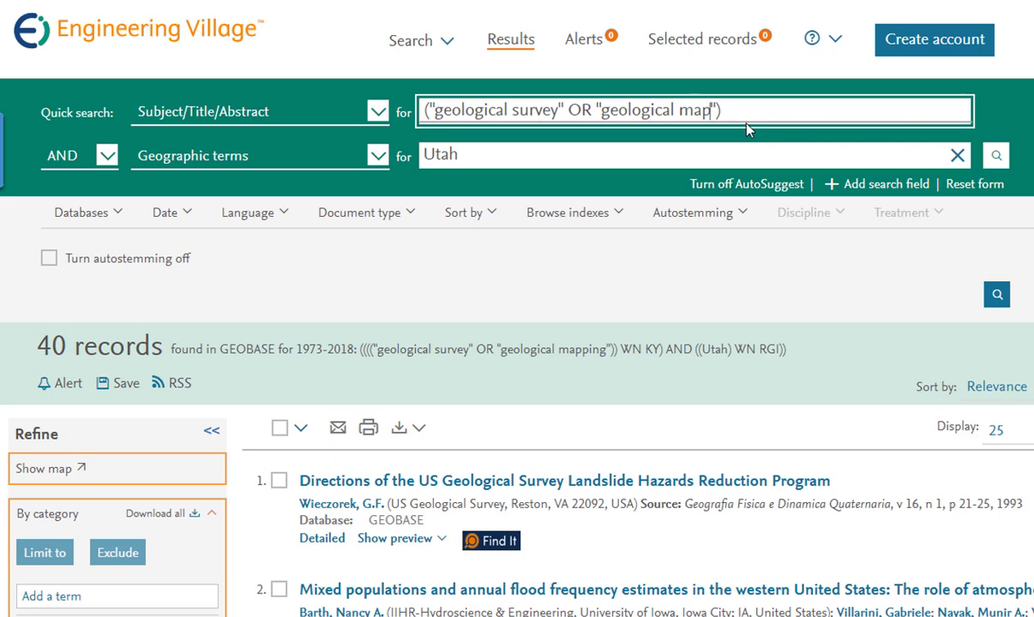
{"action": "type", "text": "*"}
{"action": "key", "text": "Left"}
{"action": "key", "text": "Left"}
{"action": "key", "text": "Left"}
{"action": "key", "text": "Left"}
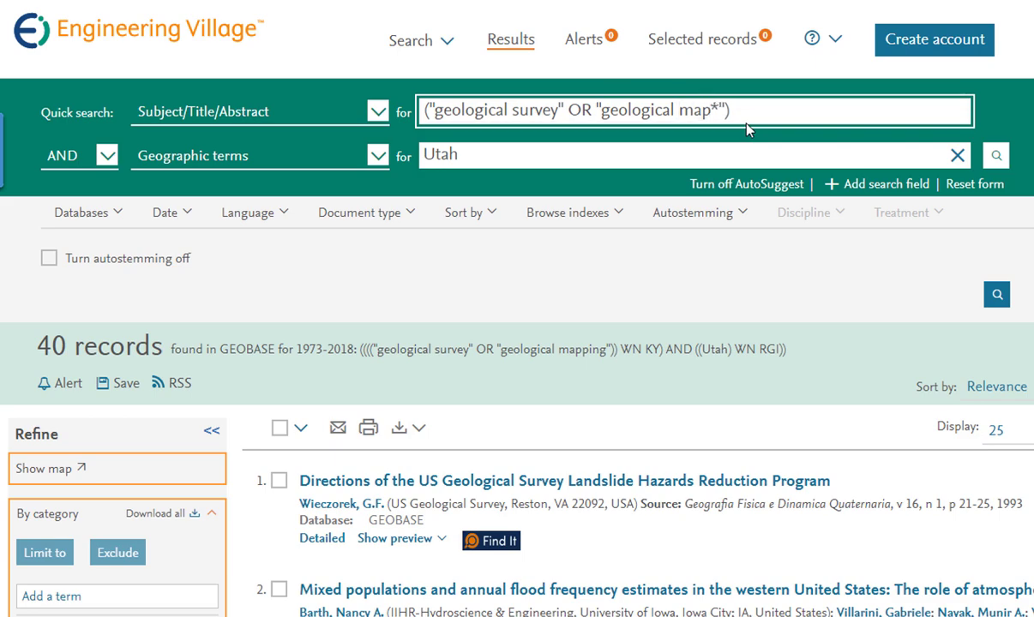
{"action": "type", "text": "$"}
{"action": "key", "text": "Left"}
{"action": "key", "text": "Left"}
{"action": "key", "text": "Left"}
{"action": "key", "text": "Left"}
{"action": "key", "text": "Left"}
{"action": "key", "text": "Left"}
{"action": "key", "text": "Left"}
{"action": "key", "text": "Left"}
{"action": "key", "text": "Left"}
{"action": "key", "text": "Left"}
{"action": "key", "text": "Left"}
{"action": "key", "text": "BackSpace"}
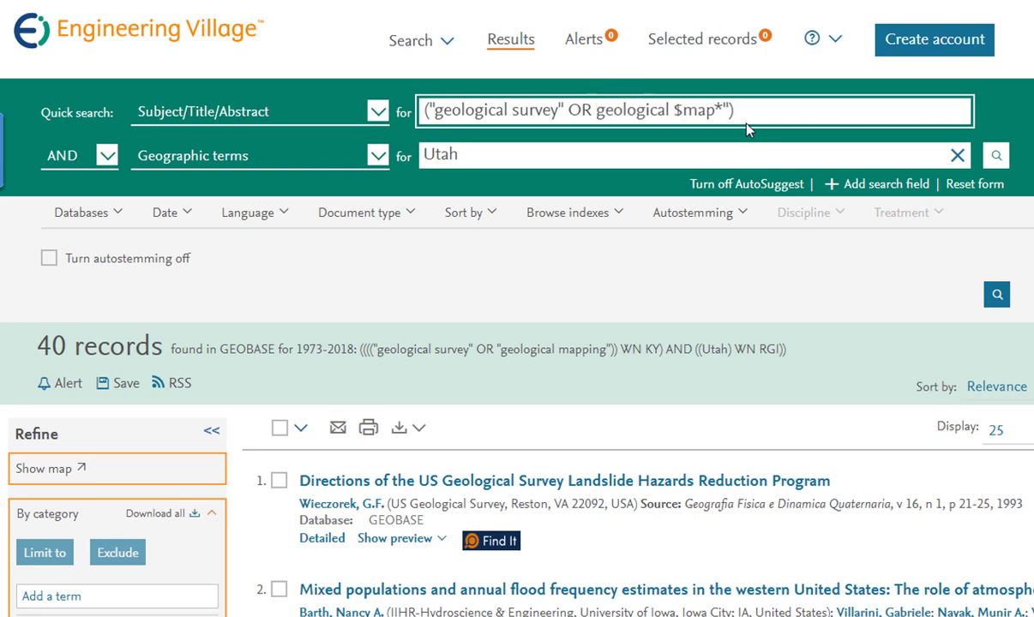
{"action": "type", "text": "$"}
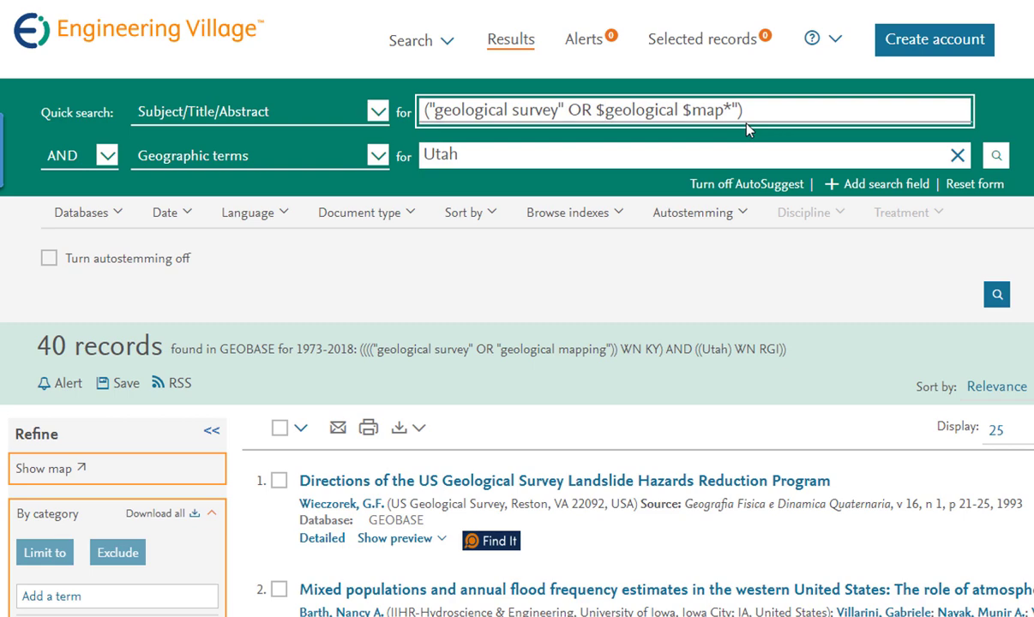
{"action": "key", "text": "Right"}
{"action": "key", "text": "Right"}
{"action": "key", "text": "Right"}
{"action": "key", "text": "Right"}
{"action": "key", "text": "Right"}
{"action": "key", "text": "Right"}
{"action": "key", "text": "Right"}
{"action": "key", "text": "Right"}
{"action": "key", "text": "Right"}
{"action": "key", "text": "Right"}
{"action": "key", "text": "Right"}
{"action": "key", "text": "Right"}
{"action": "key", "text": "Right"}
{"action": "key", "text": "Right"}
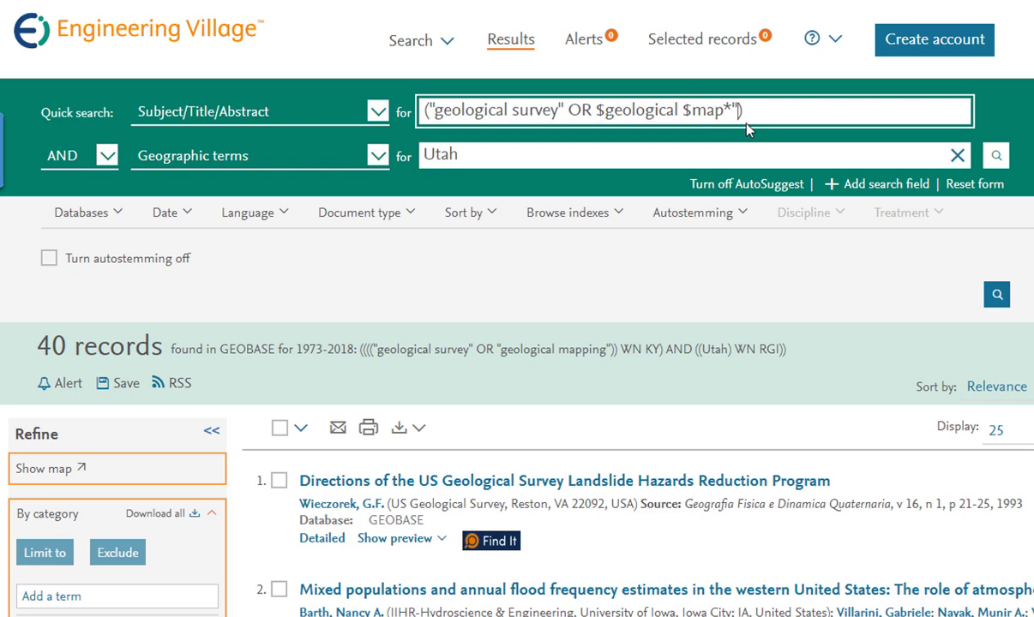
{"action": "key", "text": "BackSpace"}
Prefix the first phrase as $geological $survey and remove its quotation marks
{"action": "key", "text": "Left"}
{"action": "key", "text": "Left"}
{"action": "key", "text": "Left"}
{"action": "key", "text": "Left"}
{"action": "key", "text": "Left"}
{"action": "key", "text": "Left"}
{"action": "key", "text": "Left"}
{"action": "key", "text": "Left"}
{"action": "key", "text": "Left"}
{"action": "key", "text": "Left"}
{"action": "key", "text": "Left"}
{"action": "key", "text": "Left"}
{"action": "key", "text": "Left"}
{"action": "key", "text": "Left"}
{"action": "key", "text": "Left"}
{"action": "key", "text": "Left"}
{"action": "key", "text": "Left"}
{"action": "key", "text": "Left"}
{"action": "key", "text": "Left"}
{"action": "key", "text": "Left"}
{"action": "key", "text": "Left"}
{"action": "key", "text": "Left"}
{"action": "type", "text": "$"}
{"action": "key", "text": "Left"}
{"action": "key", "text": "Left"}
{"action": "key", "text": "Left"}
{"action": "key", "text": "Left"}
{"action": "key", "text": "Left"}
{"action": "key", "text": "Left"}
{"action": "key", "text": "Left"}
{"action": "key", "text": "Left"}
{"action": "key", "text": "Left"}
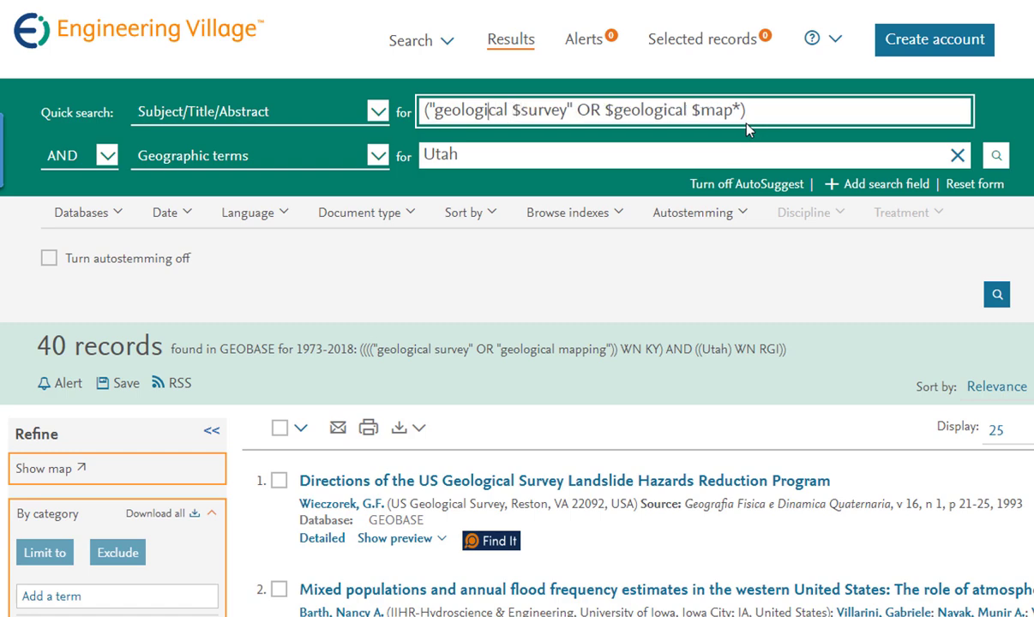
{"action": "key", "text": "Left"}
{"action": "key", "text": "Left"}
{"action": "key", "text": "Left"}
{"action": "type", "text": "$"}
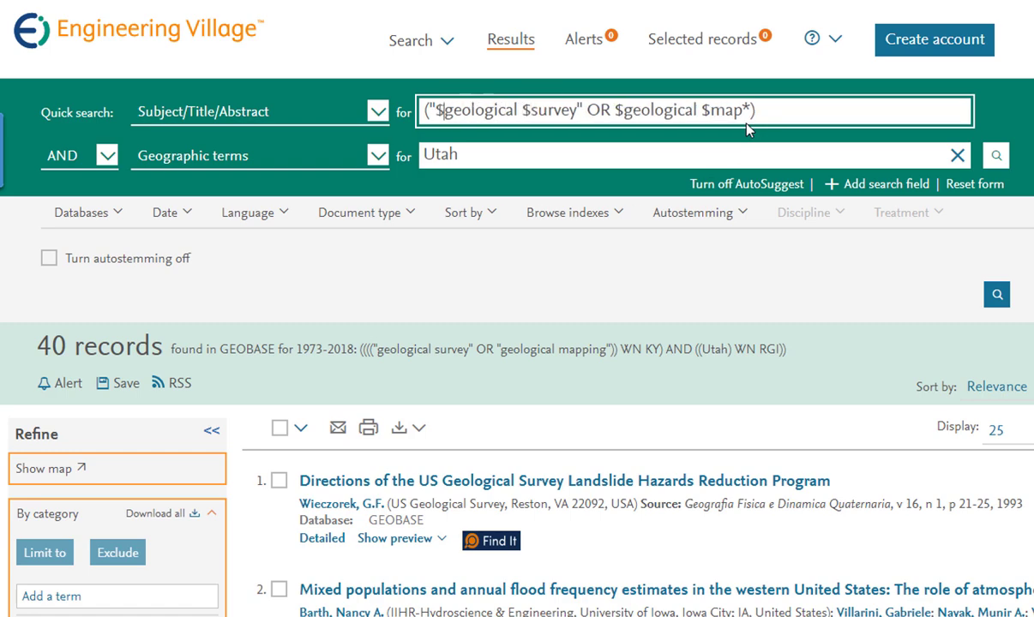
{"action": "key", "text": "BackSpace"}
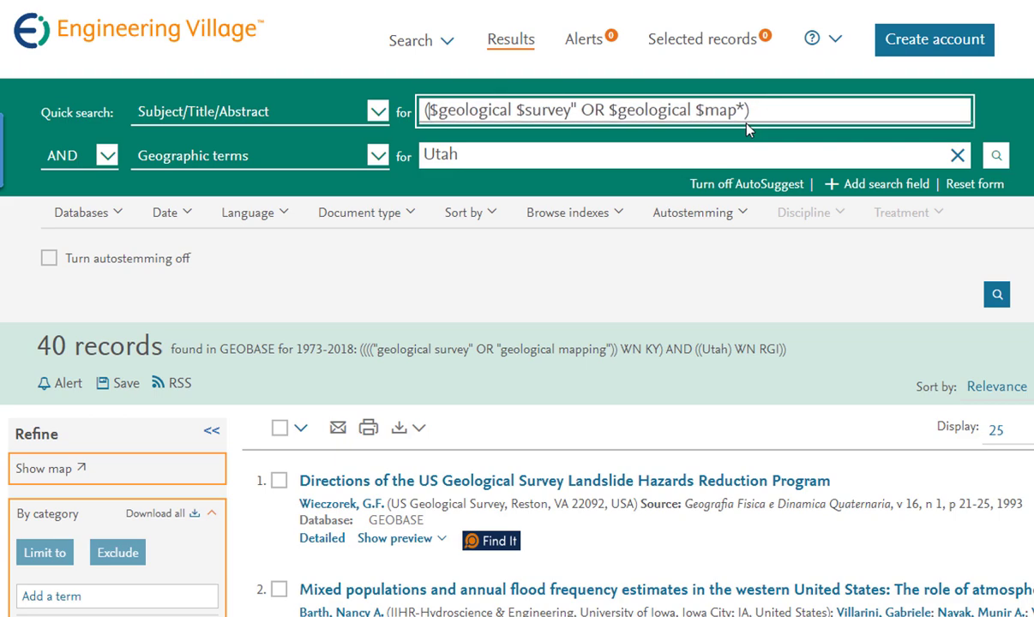
{"action": "key", "text": "Right"}
{"action": "key", "text": "Right"}
{"action": "key", "text": "Right"}
{"action": "key", "text": "Right"}
{"action": "key", "text": "Right"}
{"action": "key", "text": "Right"}
{"action": "key", "text": "Right"}
{"action": "key", "text": "Right"}
{"action": "key", "text": "Right"}
{"action": "key", "text": "Right"}
{"action": "key", "text": "Right"}
{"action": "key", "text": "Right"}
{"action": "key", "text": "Right"}
{"action": "key", "text": "Right"}
{"action": "key", "text": "Right"}
{"action": "key", "text": "Right"}
{"action": "key", "text": "Right"}
{"action": "key", "text": "Right"}
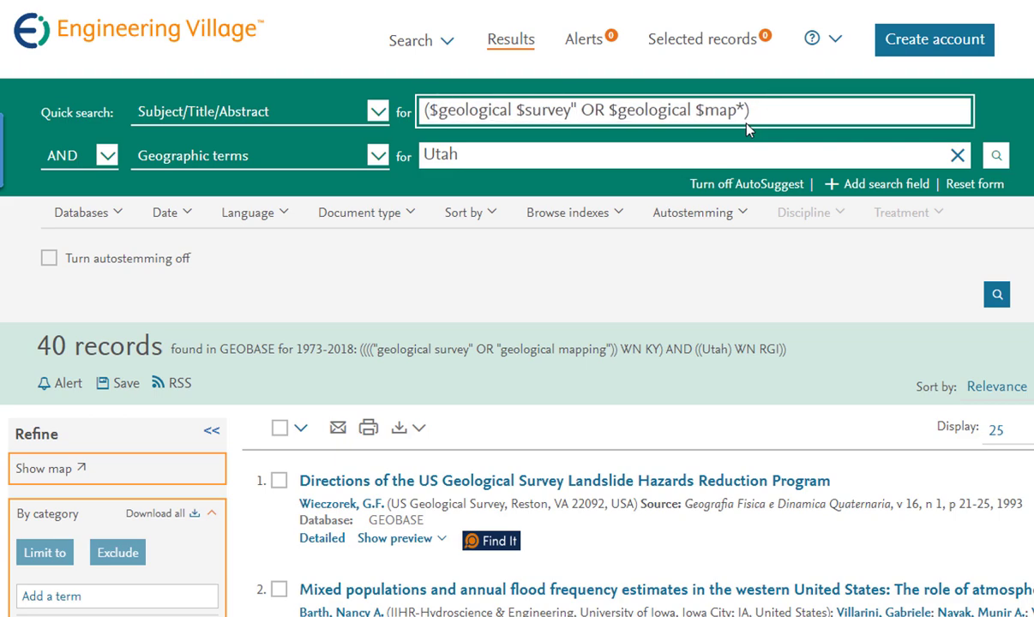
{"action": "key", "text": "Delete"}
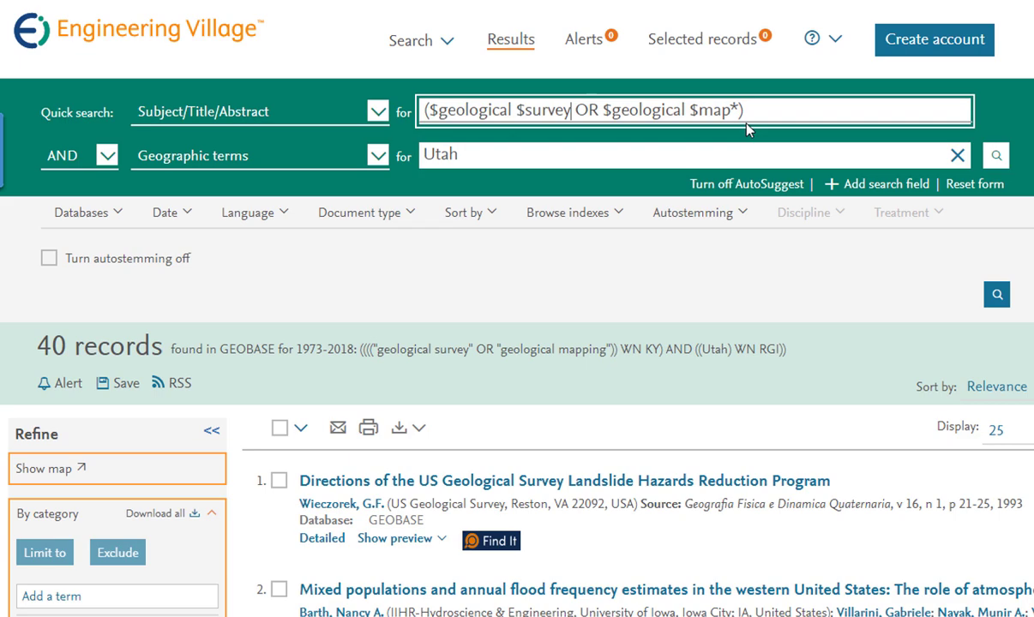
Remove the opening and closing parentheses around the query
{"action": "left_click", "coordinate": [748, 113]}
{"action": "key", "text": "BackSpace"}
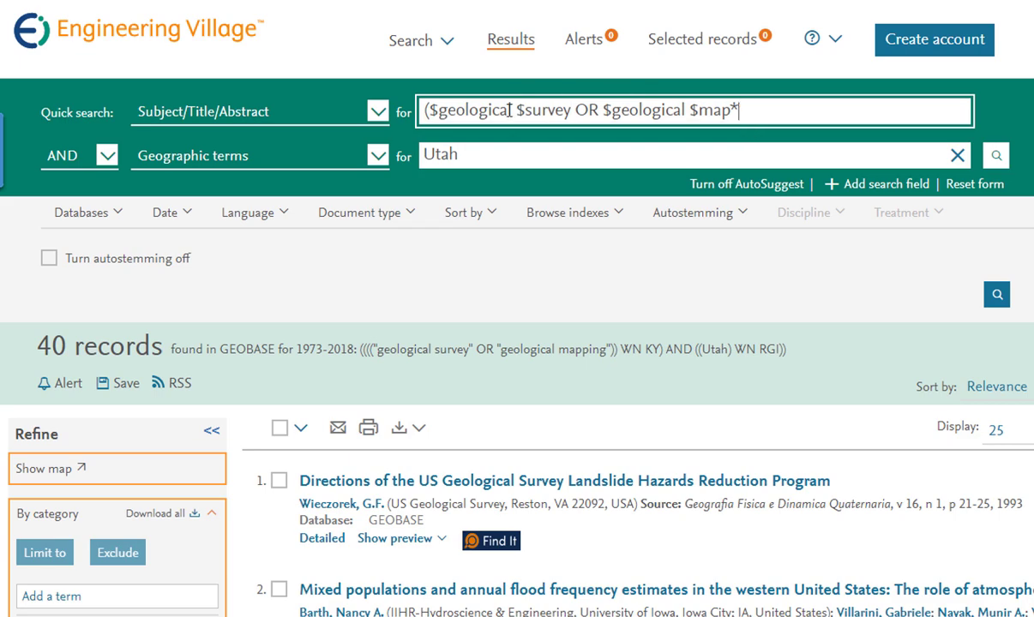
{"action": "left_click", "coordinate": [434, 114]}
{"action": "key", "text": "BackSpace"}
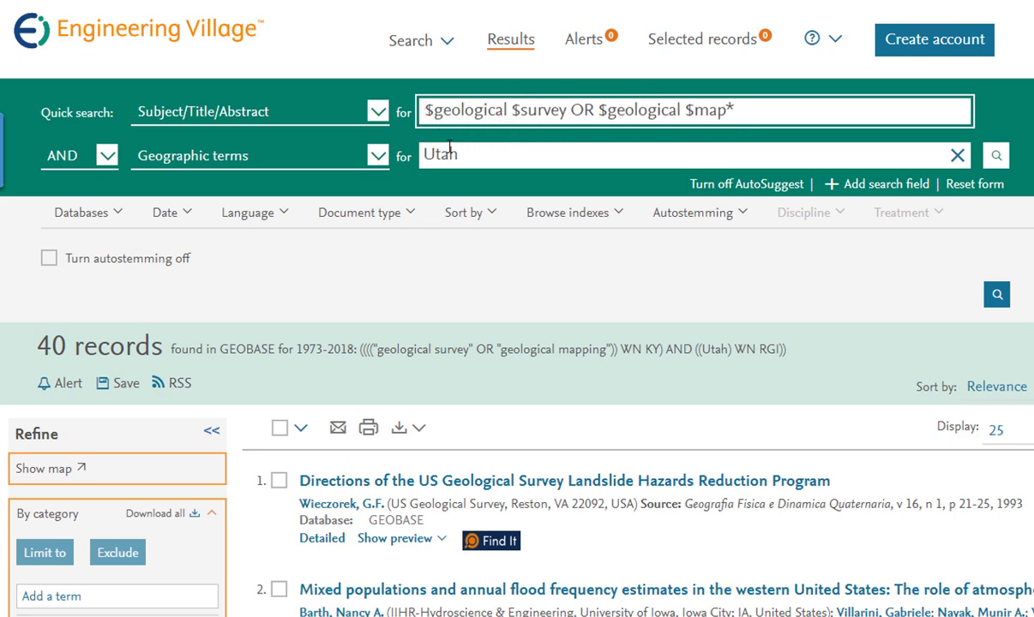
Rerun the $geological $survey OR $geological $map* search limited to Utah
{"action": "left_click", "coordinate": [996, 156]}
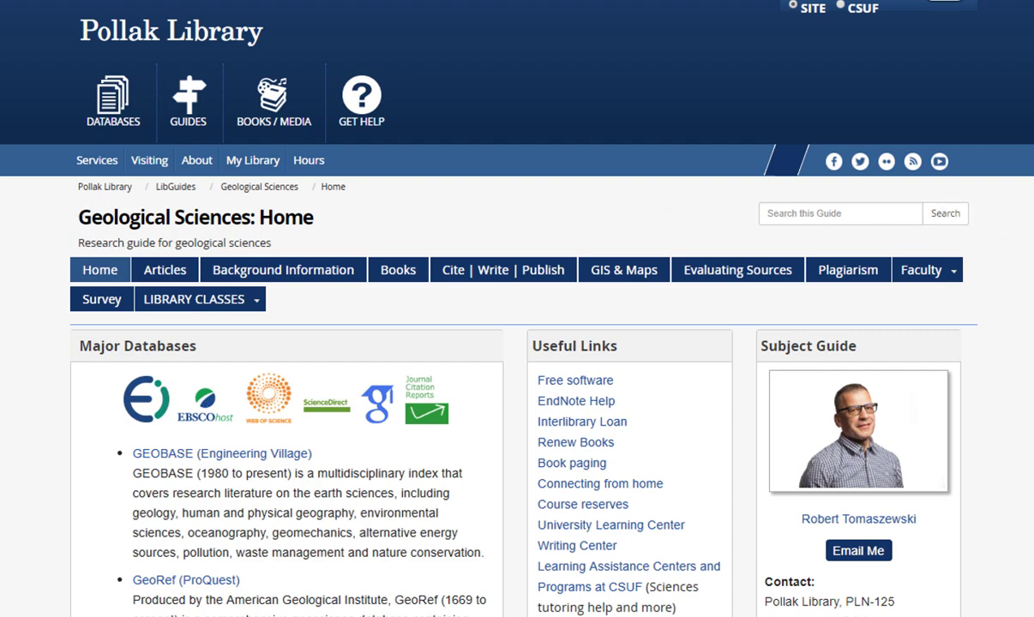
{"action": "scroll", "coordinate": [487, 309], "scroll_direction": "down", "scroll_amount": 4}
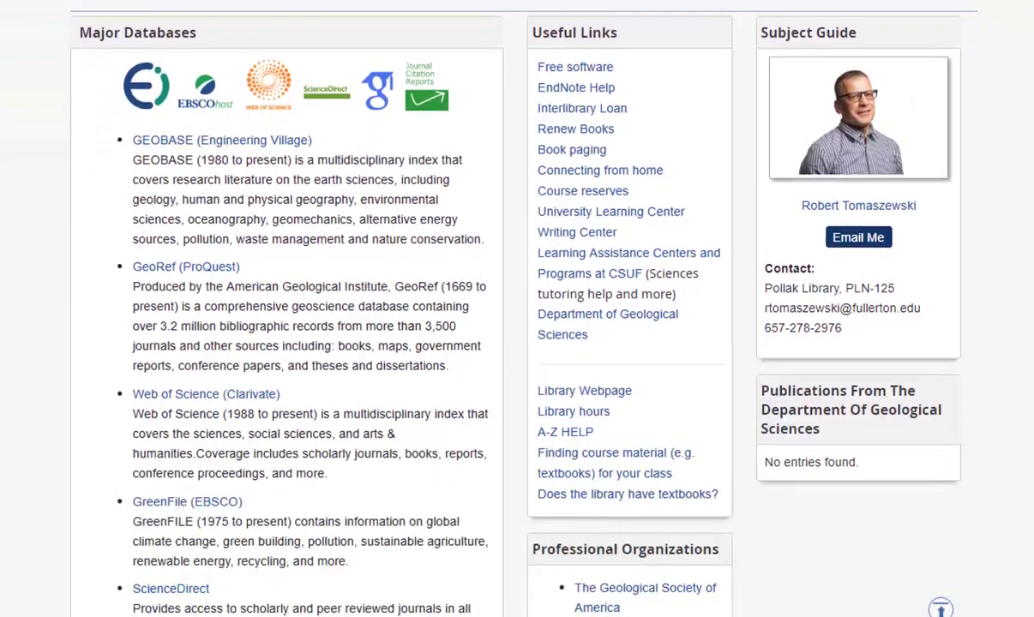